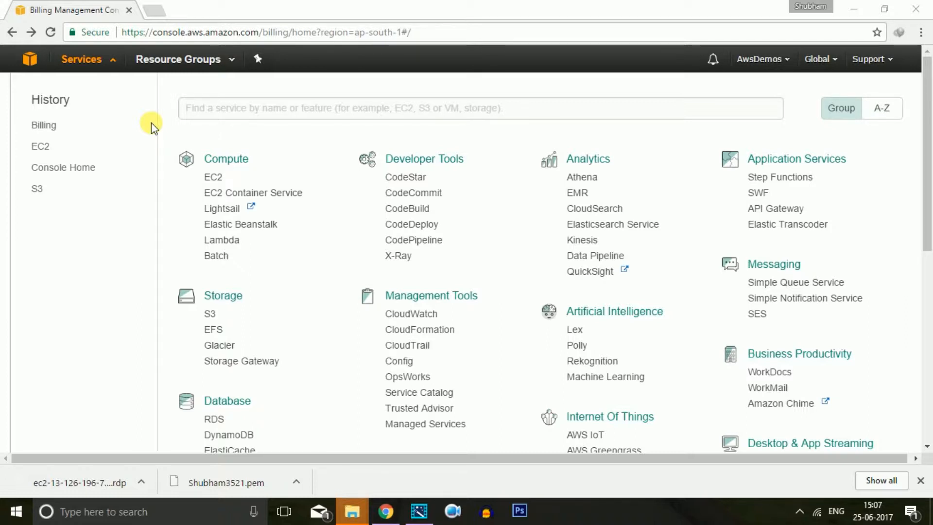
# Step: Open the EC2 service and start launching an instance from the Amazon Linux AMI 2017.03.1 (HVM) image
pyautogui.click(213, 177)
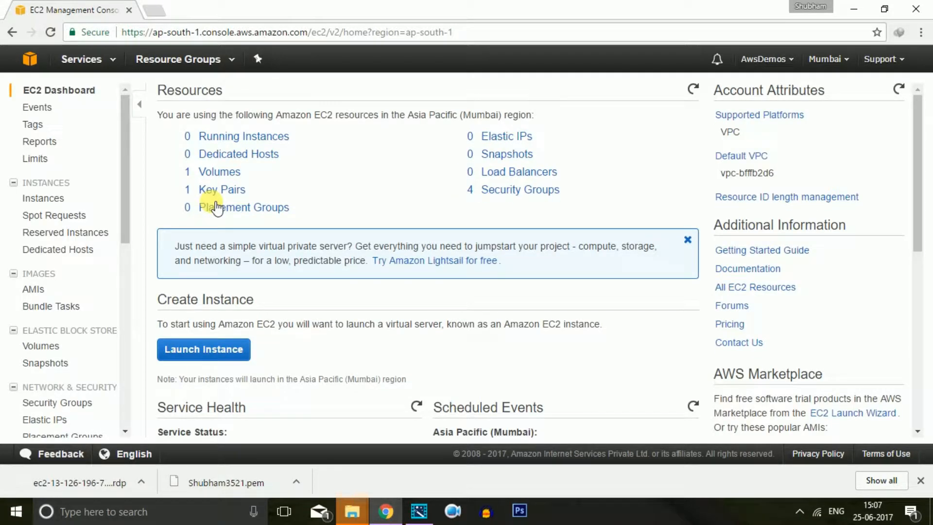
pyautogui.click(195, 349)
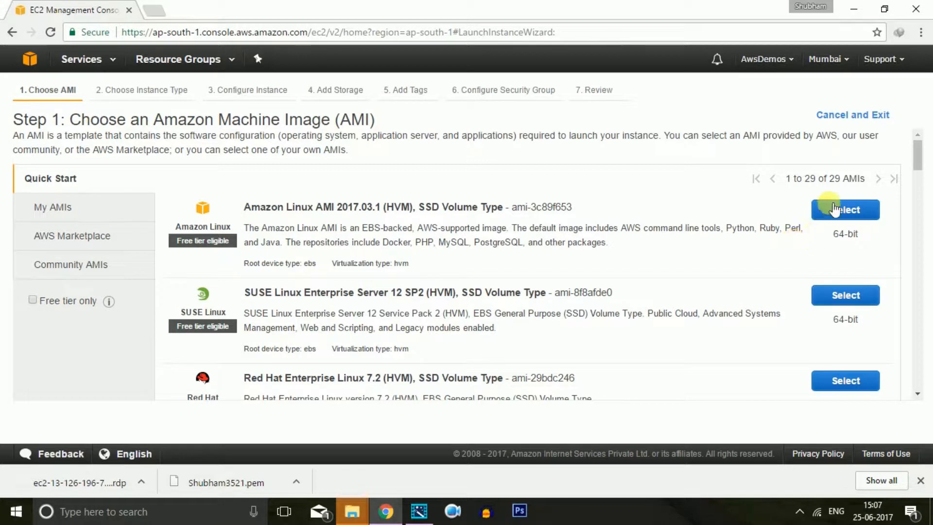
pyautogui.click(835, 209)
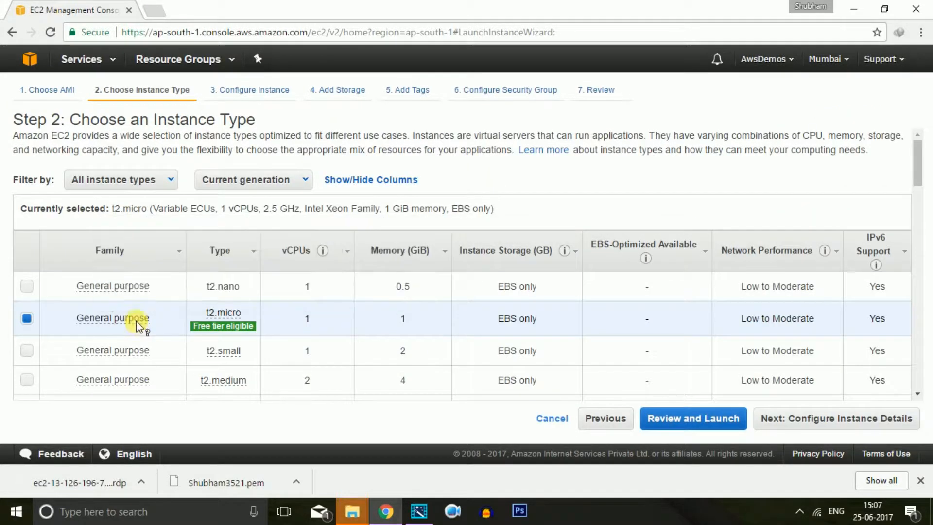
# Step: Choose the general purpose m4.large instance type and continue to the instance details
pyautogui.scroll(-3, 136, 323)
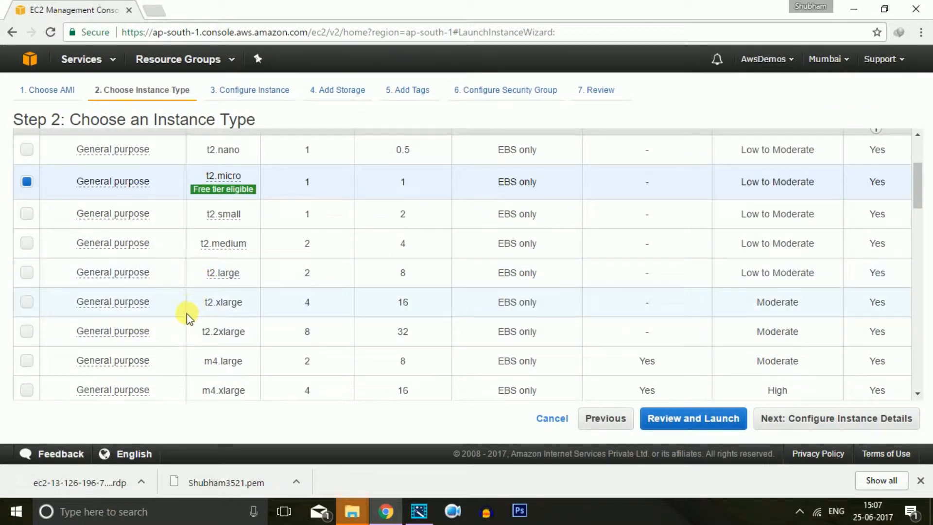
pyautogui.scroll(-2, 185, 321)
pyautogui.click(26, 294)
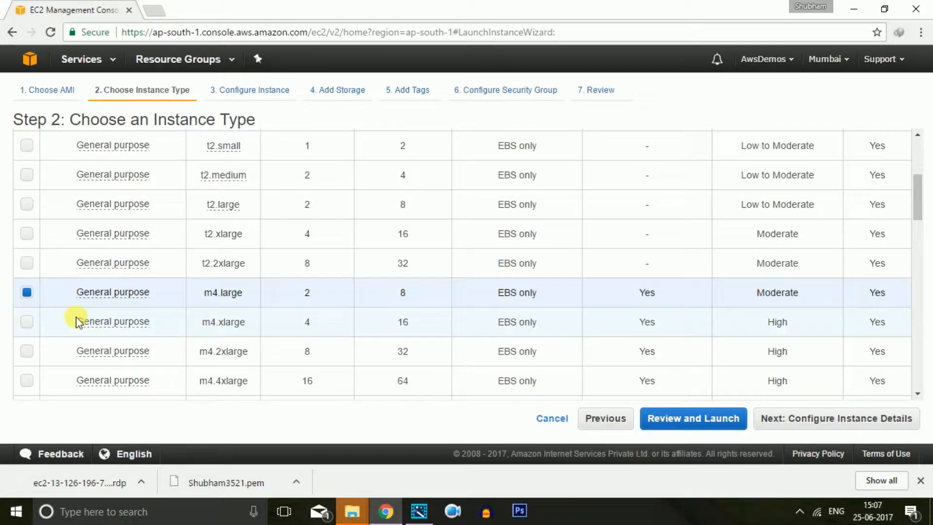
pyautogui.scroll(4, 402, 359)
pyautogui.scroll(-3, 323, 344)
pyautogui.click(857, 419)
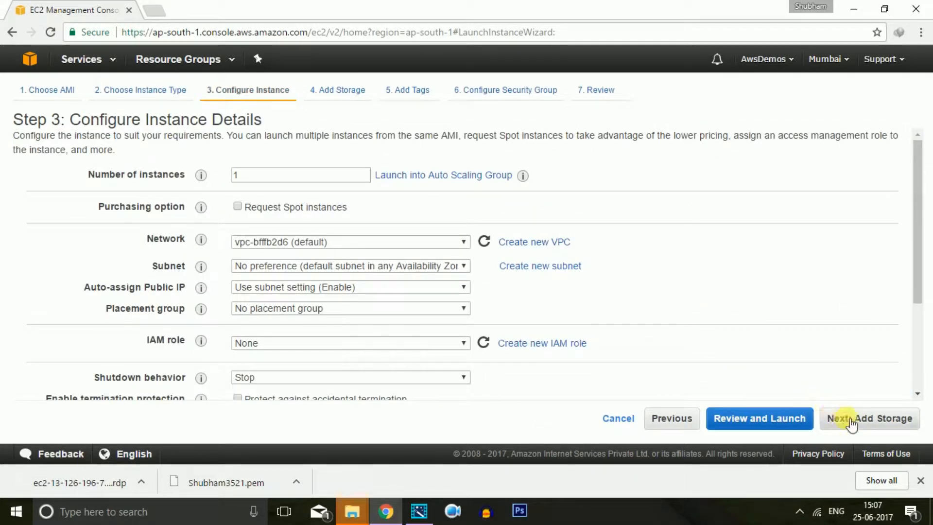
# Step: Accept the default instance details and storage, add a tag with key Name and value Source, and continue to the security group
pyautogui.click(852, 422)
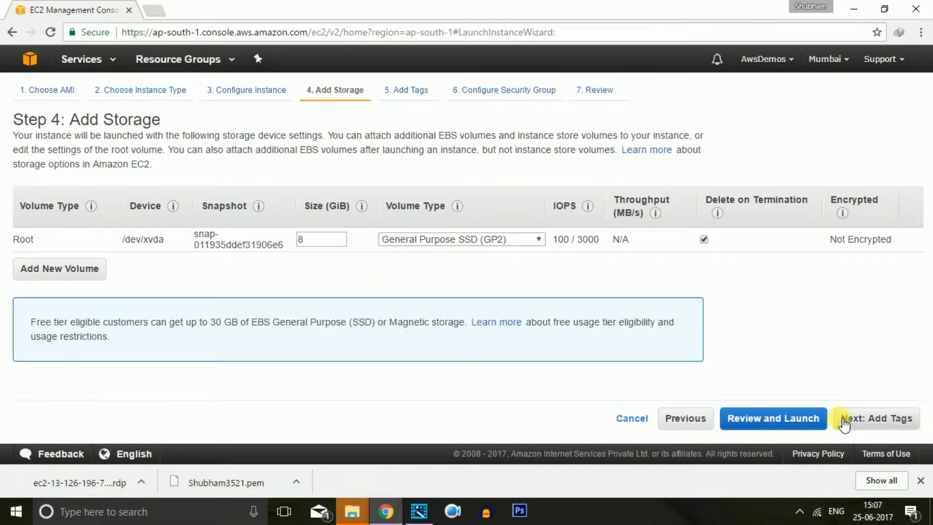
pyautogui.click(872, 419)
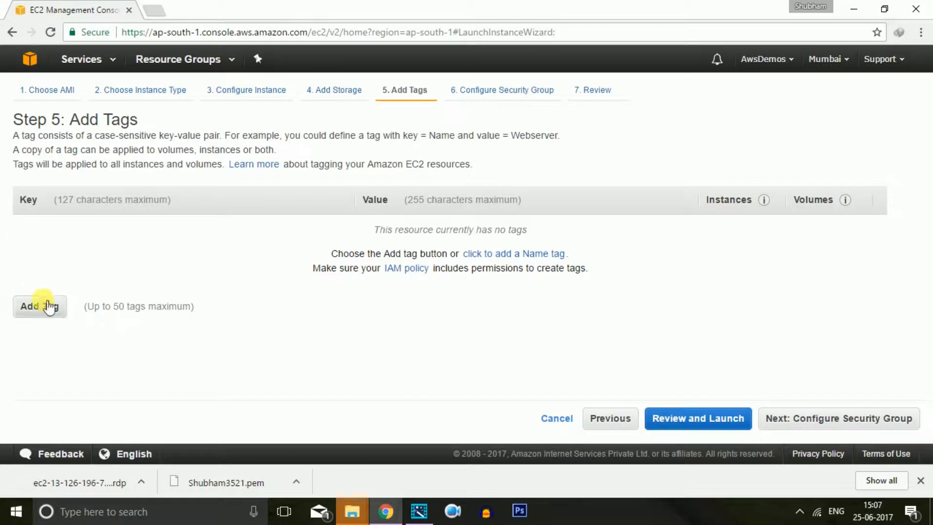
pyautogui.click(48, 306)
pyautogui.write('Nmae')
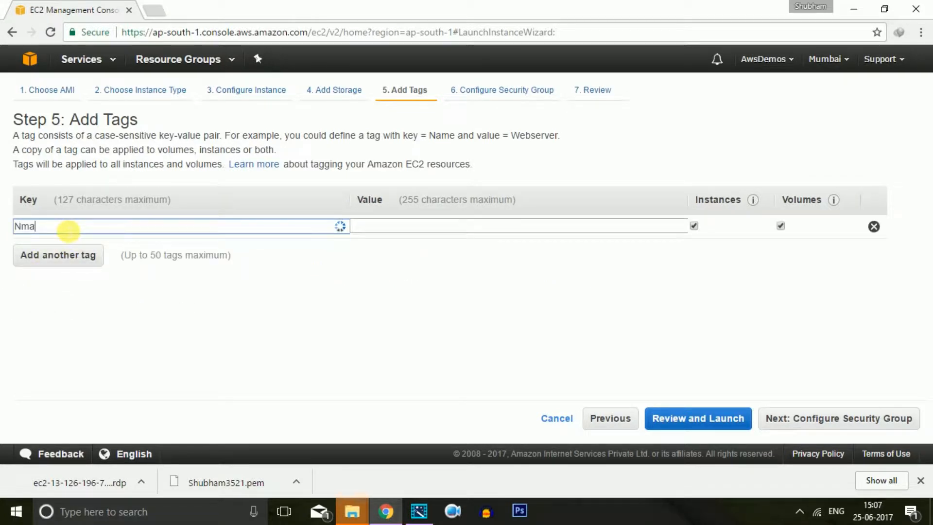
pyautogui.press('BackSpace')
pyautogui.press('BackSpace')
pyautogui.press('BackSpace')
pyautogui.write('ame')
pyautogui.press('Tab')
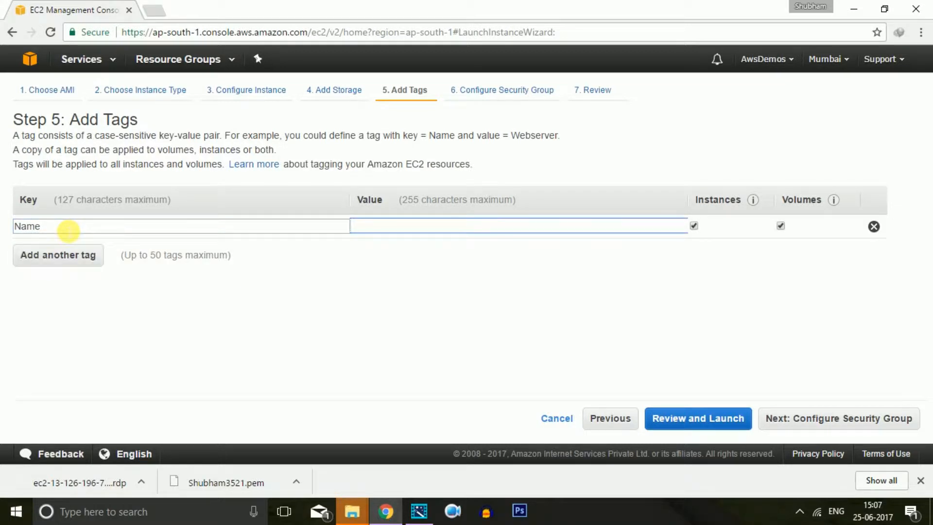
pyautogui.write('Source')
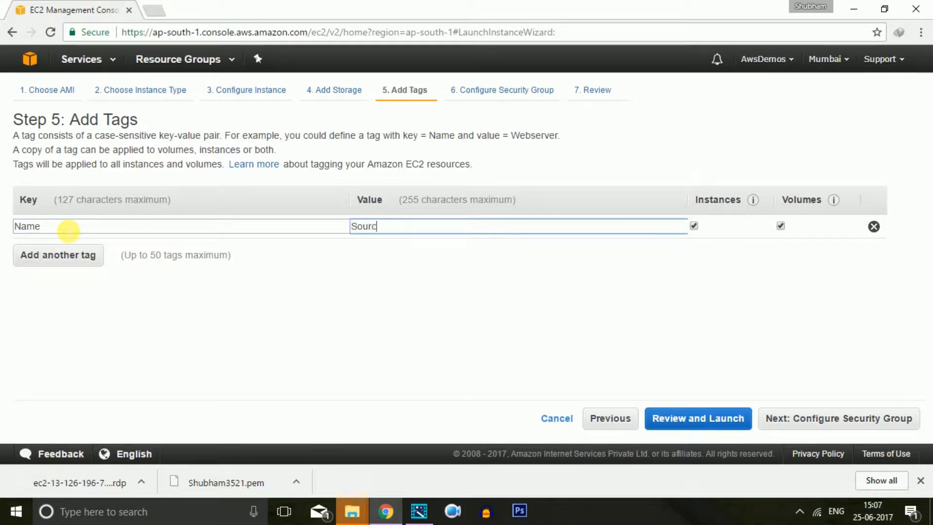
pyautogui.click(807, 419)
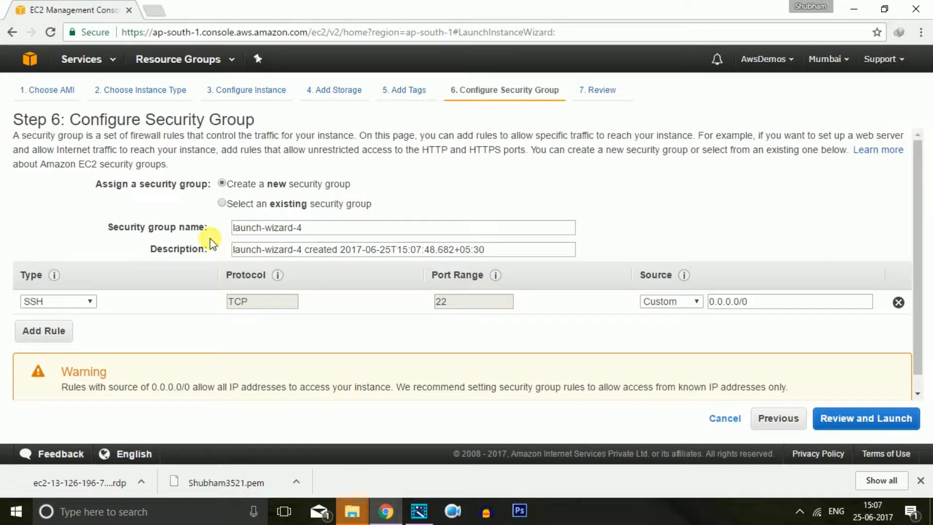
# Step: Go back to the image selection and change the AMI to Microsoft Windows Server 2016 Base, confirming the switch
pyautogui.click(140, 91)
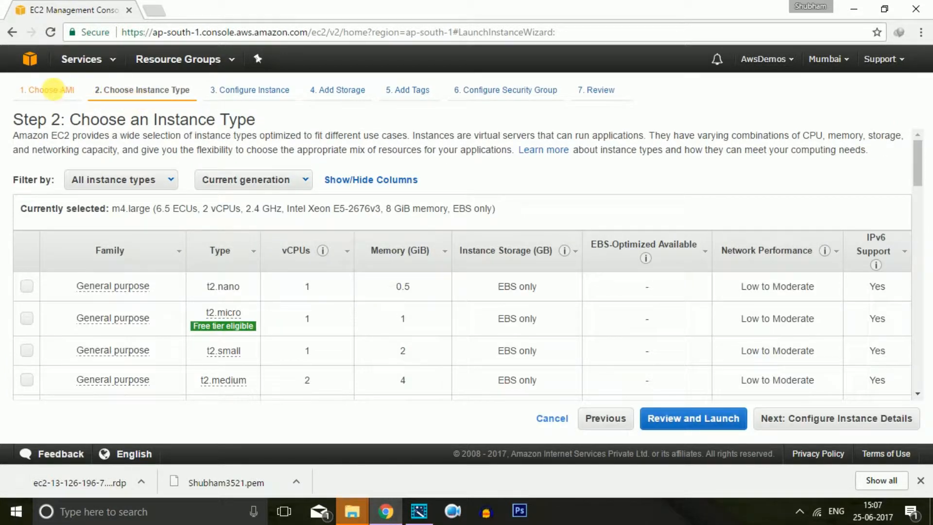
pyautogui.click(58, 91)
pyautogui.scroll(-2, 301, 214)
pyautogui.scroll(-4, 301, 214)
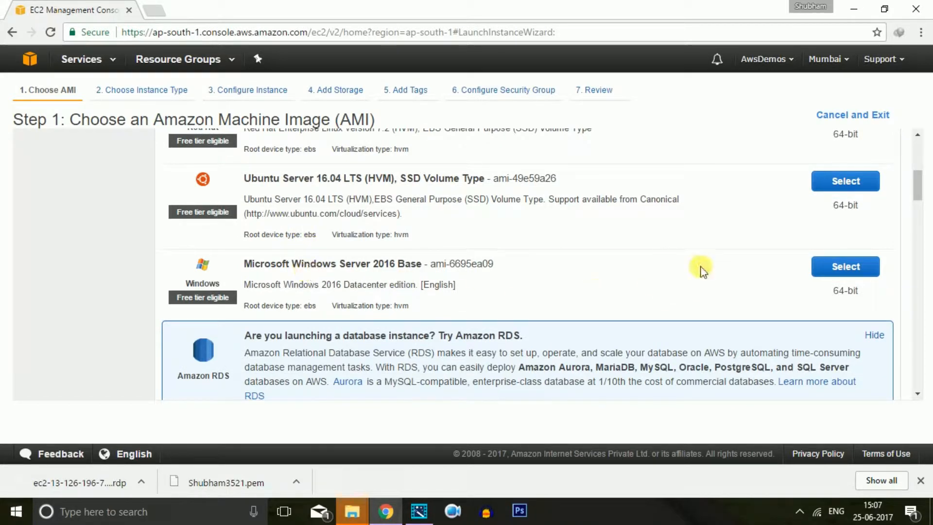
pyautogui.click(831, 260)
pyautogui.click(482, 270)
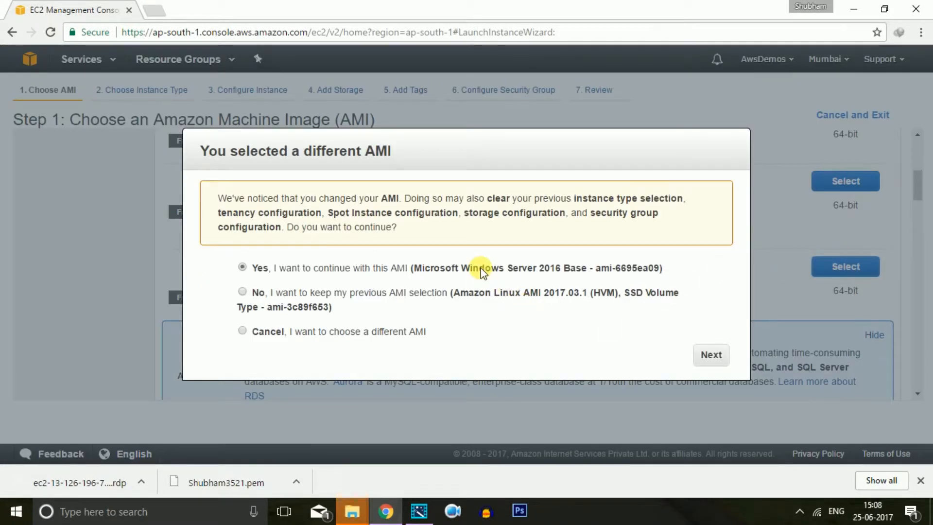
pyautogui.click(715, 357)
# Step: Go through the instance details, storage and tags without changes, and set the RDP rule's source to Anywhere in the security group
pyautogui.click(240, 97)
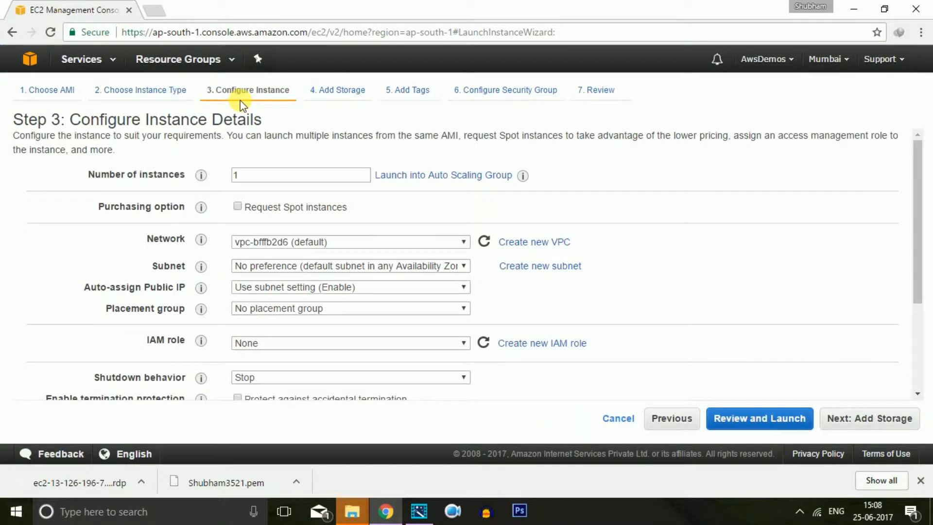
pyautogui.click(322, 95)
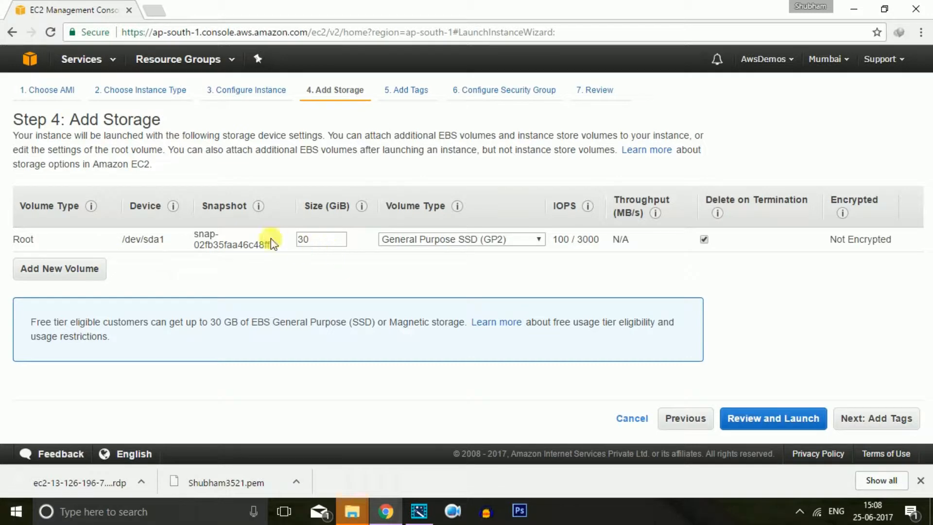
pyautogui.click(409, 90)
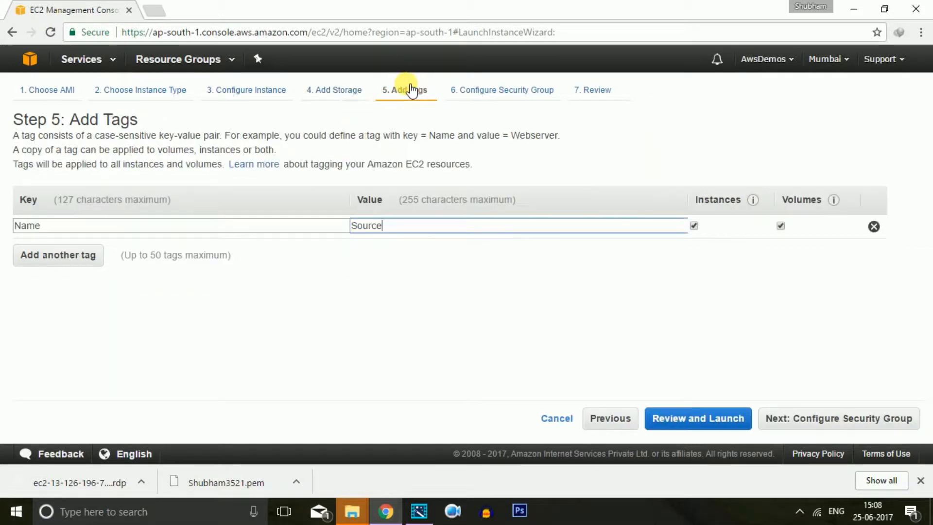
pyautogui.click(462, 99)
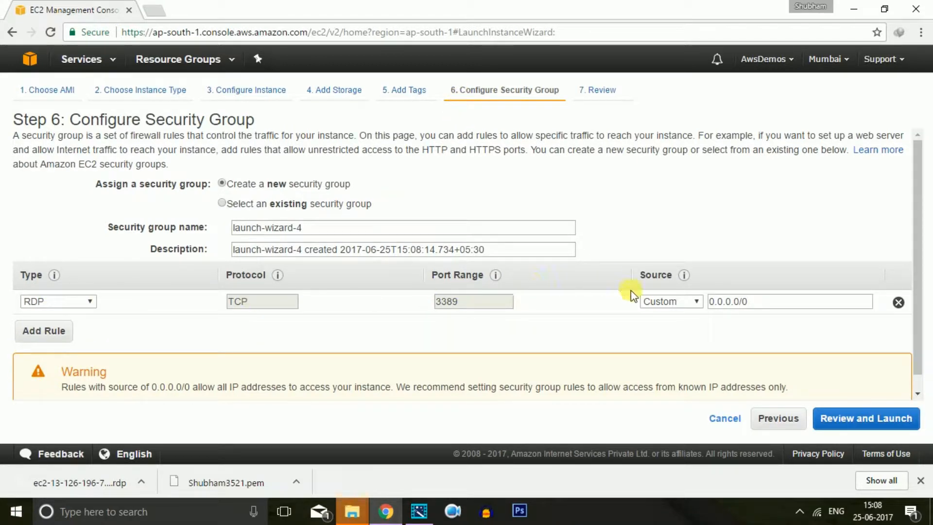
pyautogui.click(645, 301)
pyautogui.click(655, 328)
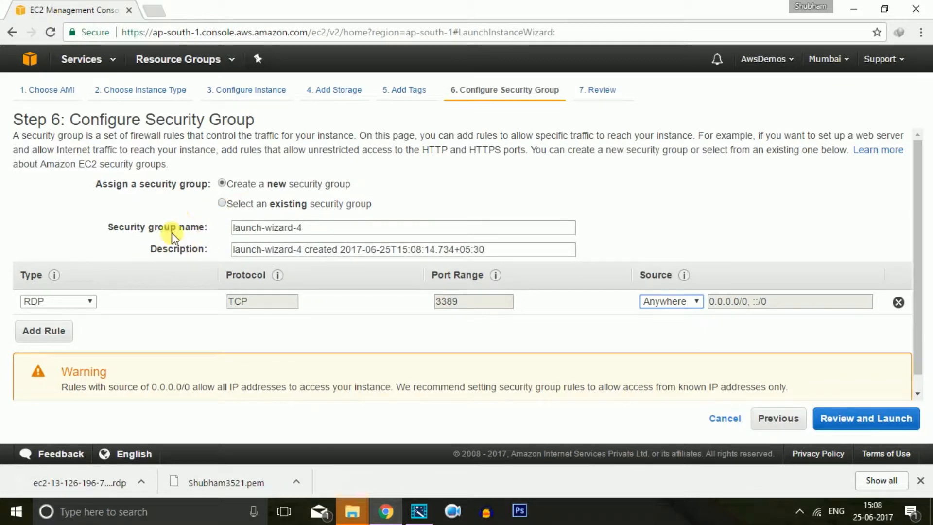
# Step: Add an SSH rule to the new security group with its source set to Anywhere
pyautogui.click(46, 332)
pyautogui.click(58, 325)
pyautogui.click(59, 213)
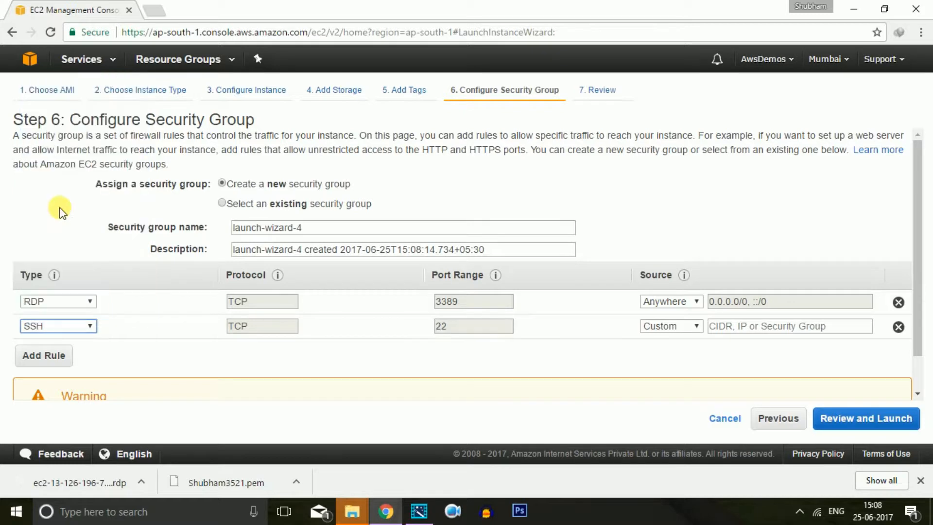
pyautogui.click(660, 327)
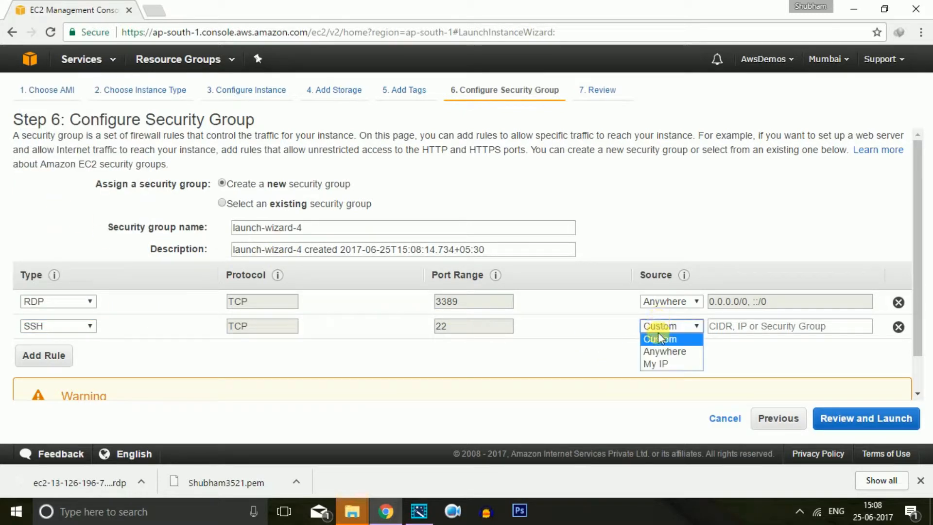
pyautogui.click(664, 351)
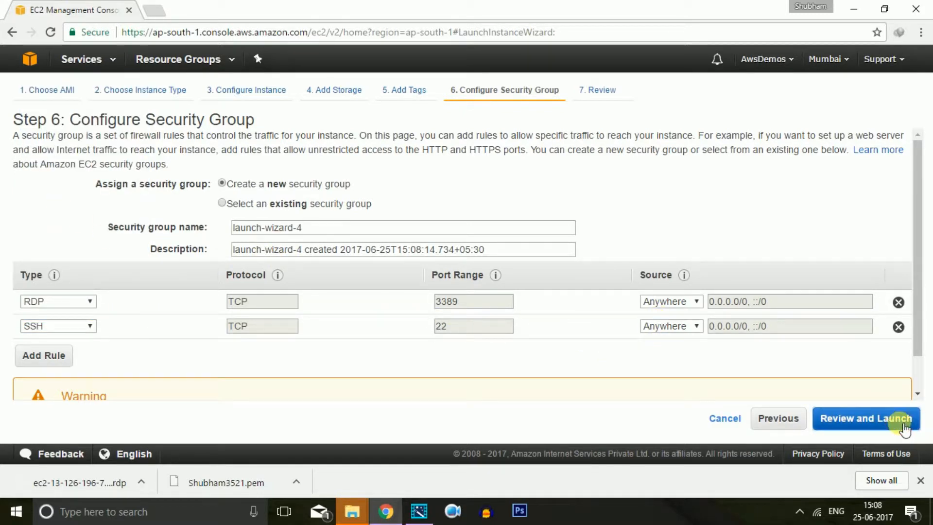
# Step: Review and launch the instance with the existing key pair, acknowledging access to its private key file
pyautogui.click(904, 426)
pyautogui.click(896, 419)
pyautogui.click(270, 323)
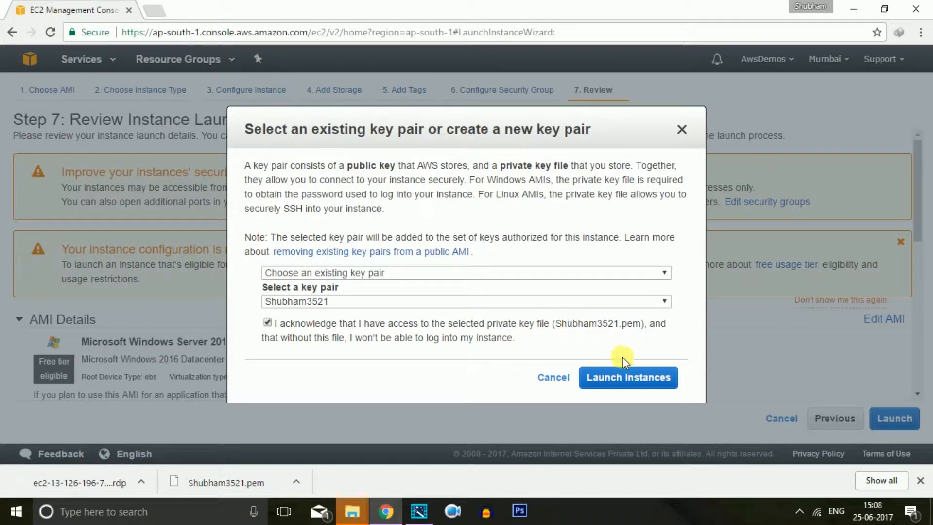
pyautogui.click(623, 377)
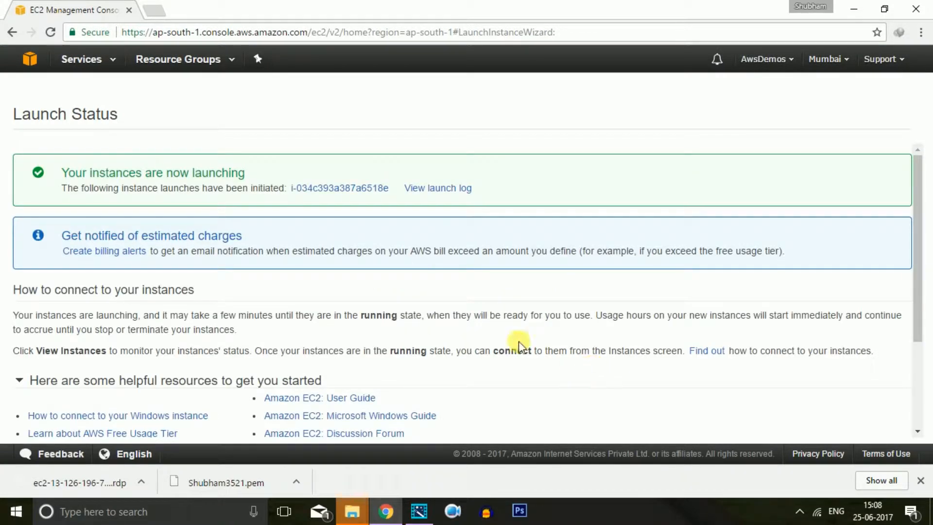
# Step: View the launched instance in the instances list and start launching another one from the Microsoft Windows Server 2016 Base AMI
pyautogui.click(363, 189)
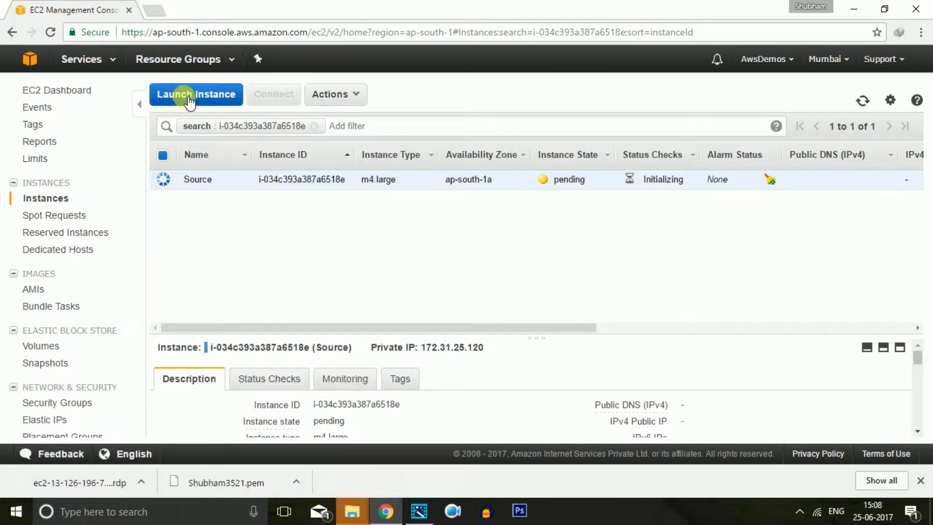
pyautogui.click(186, 100)
pyautogui.scroll(-2, 559, 287)
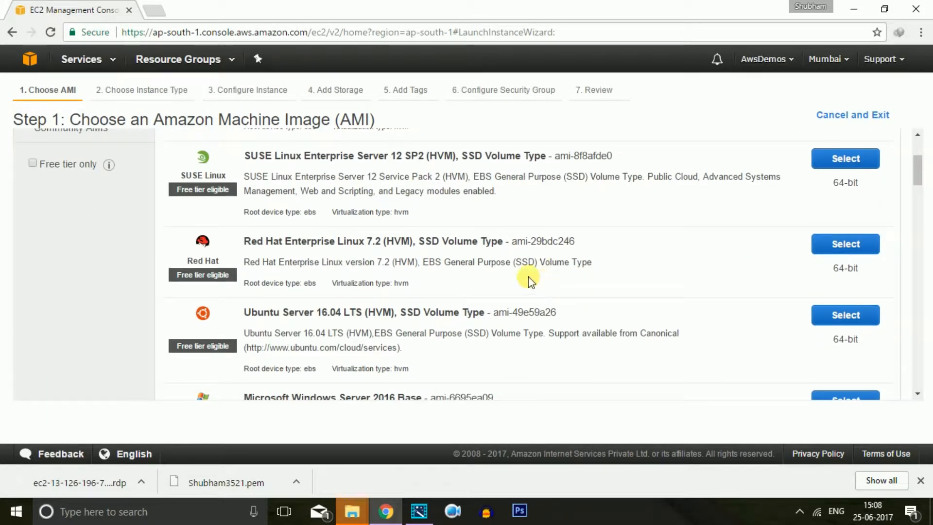
pyautogui.scroll(-3, 431, 306)
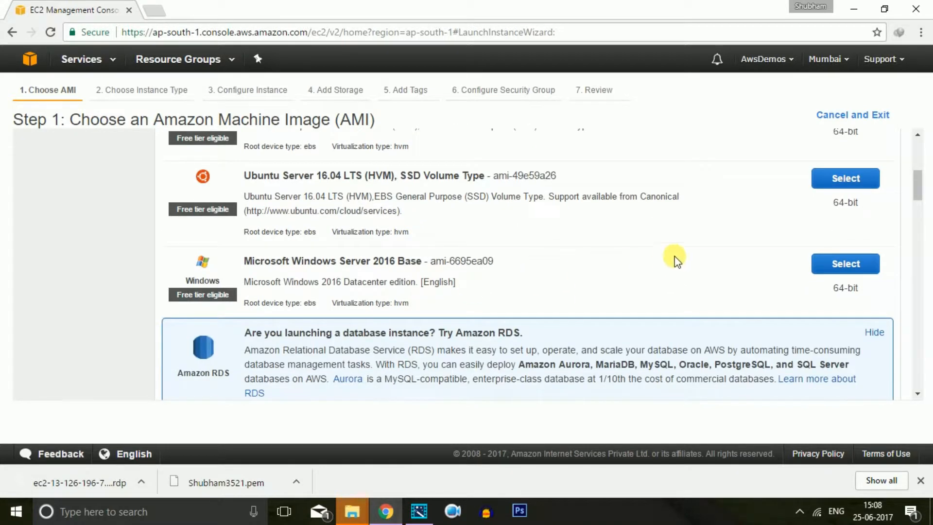
pyautogui.click(826, 264)
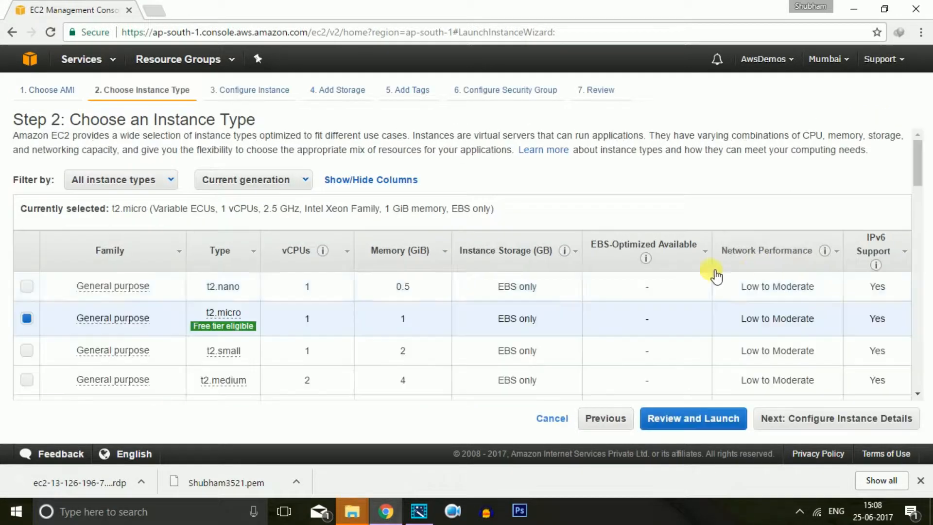
# Step: Select m4.large as the second instance's type and continue to its configuration details
pyautogui.moveTo(225, 346)
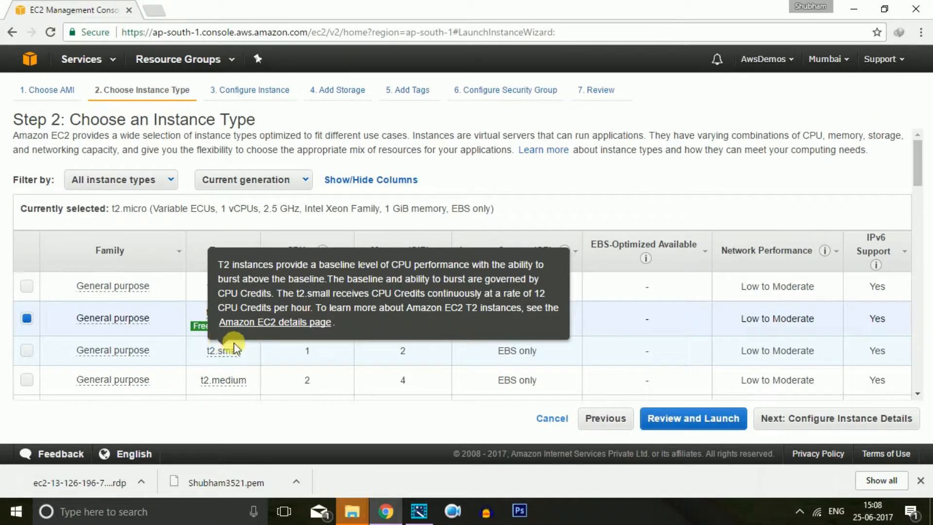
pyautogui.scroll(-3, 608, 292)
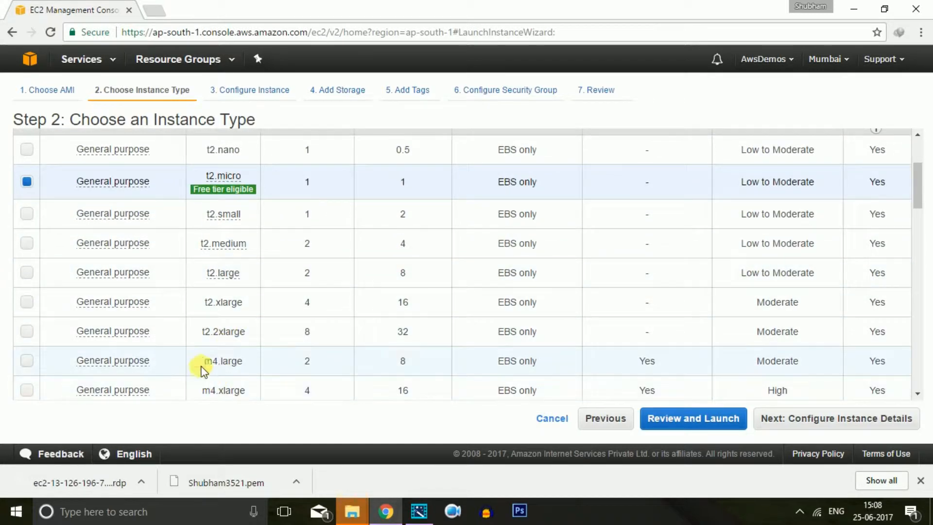
pyautogui.click(26, 361)
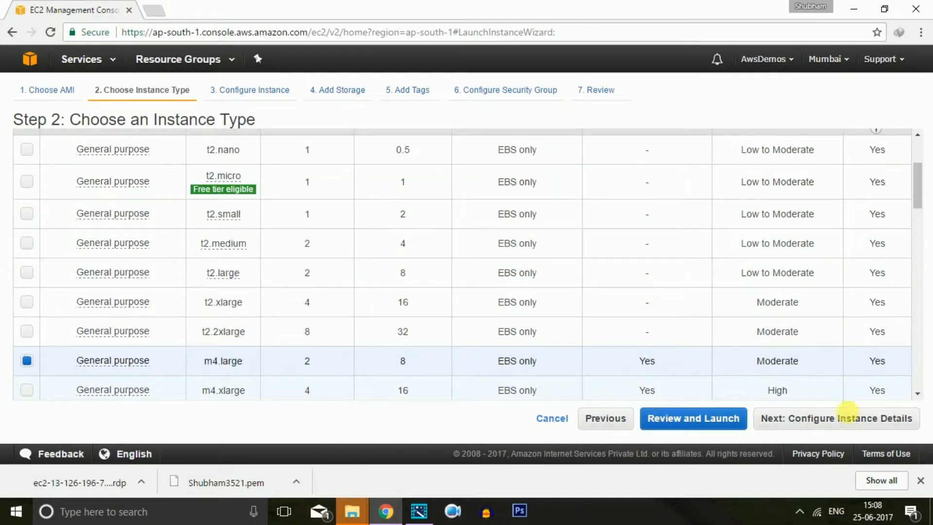
pyautogui.click(848, 415)
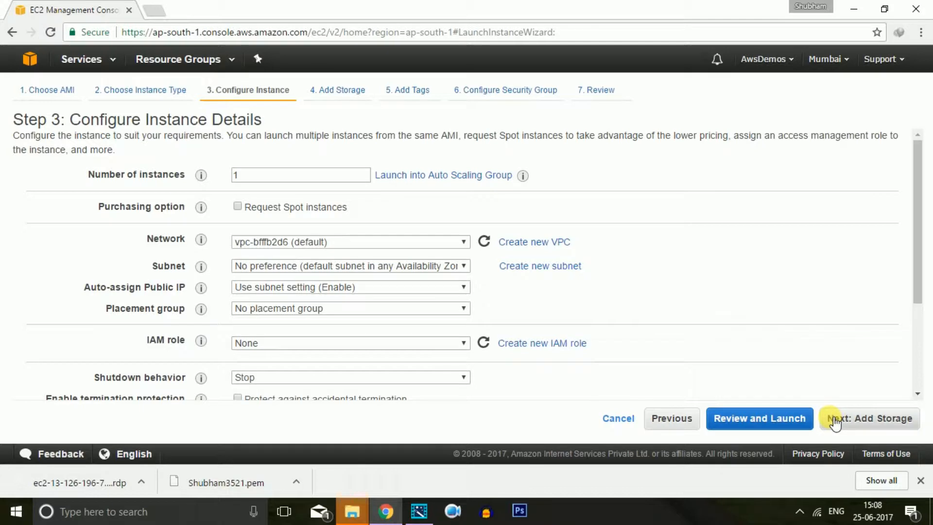
# Step: Accept the default instance details and storage, and enter a tag with key nmae and value Destination
pyautogui.click(835, 421)
pyautogui.click(831, 418)
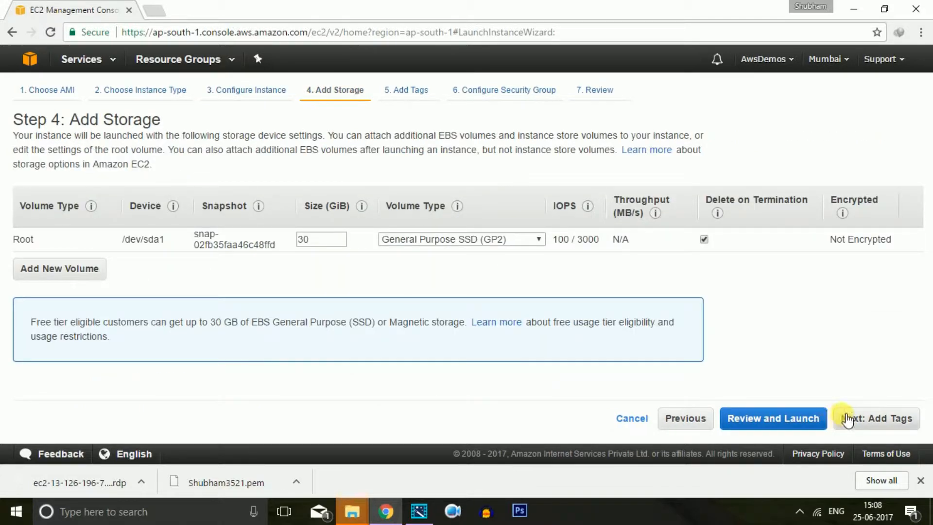
pyautogui.click(44, 305)
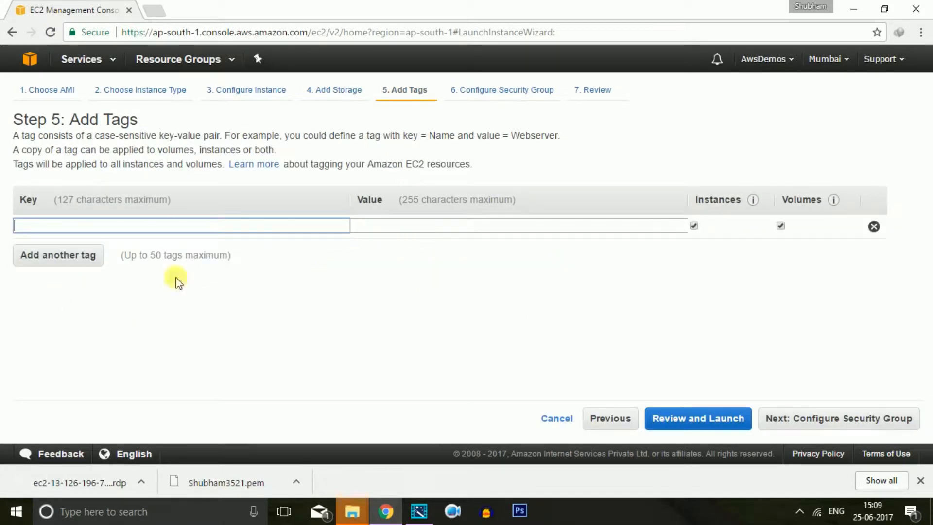
pyautogui.click(267, 232)
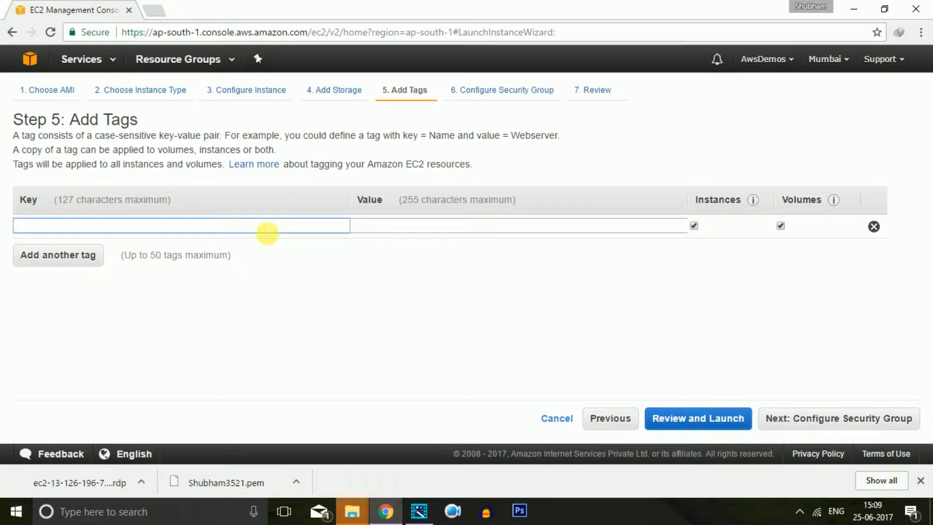
pyautogui.write('nmae')
pyautogui.press('Tab')
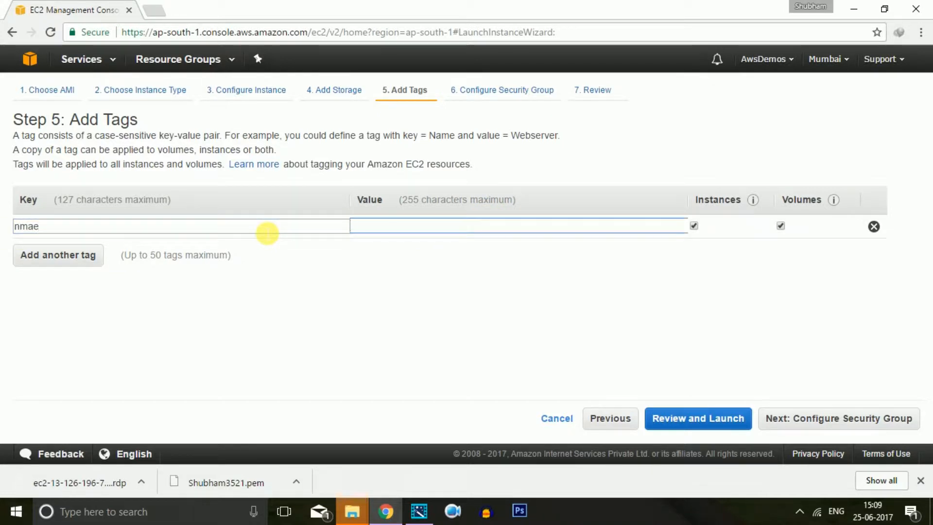
pyautogui.write('Destination')
# Step: Correct the tag's key to Name and continue to the security group configuration
pyautogui.click(22, 230)
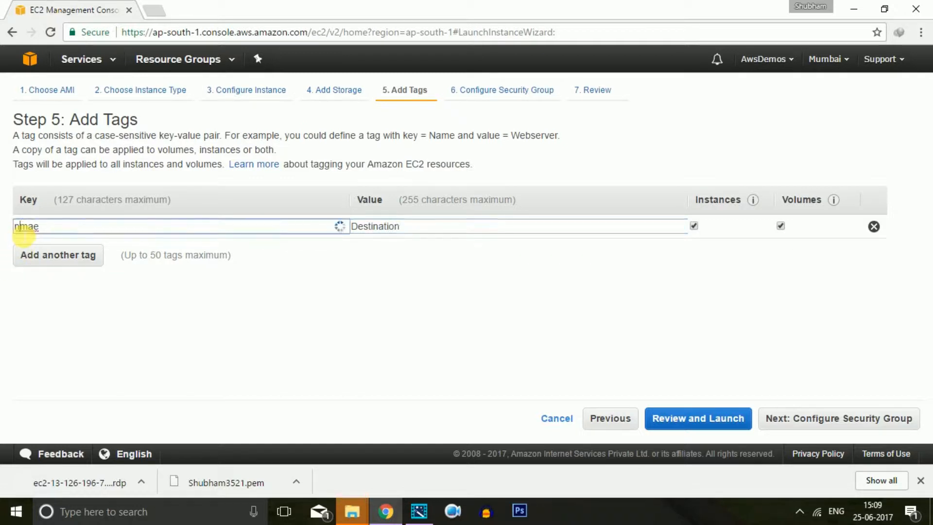
pyautogui.press('BackSpace')
pyautogui.press('BackSpace')
pyautogui.press('BackSpace')
pyautogui.press('BackSpace')
pyautogui.write('Nma')
pyautogui.press('BackSpace')
pyautogui.press('BackSpace')
pyautogui.press('BackSpace')
pyautogui.write('Name')
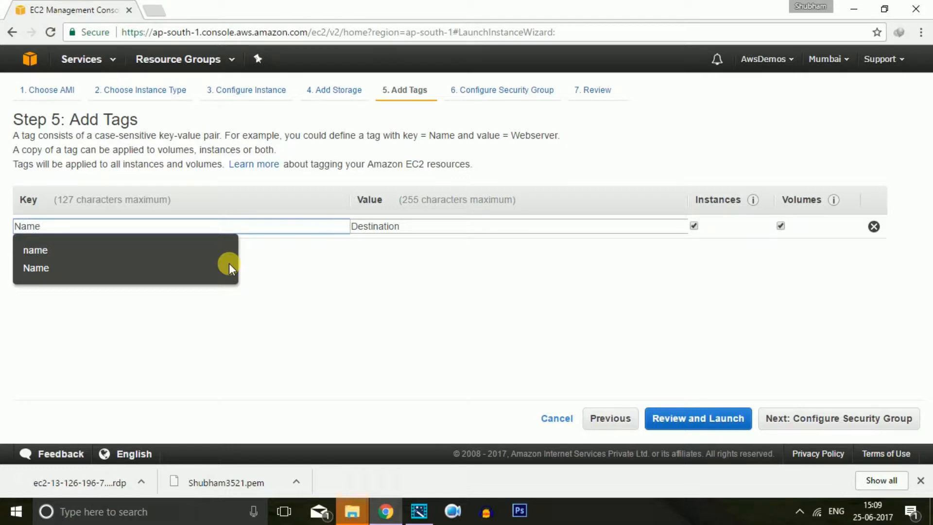
pyautogui.click(855, 418)
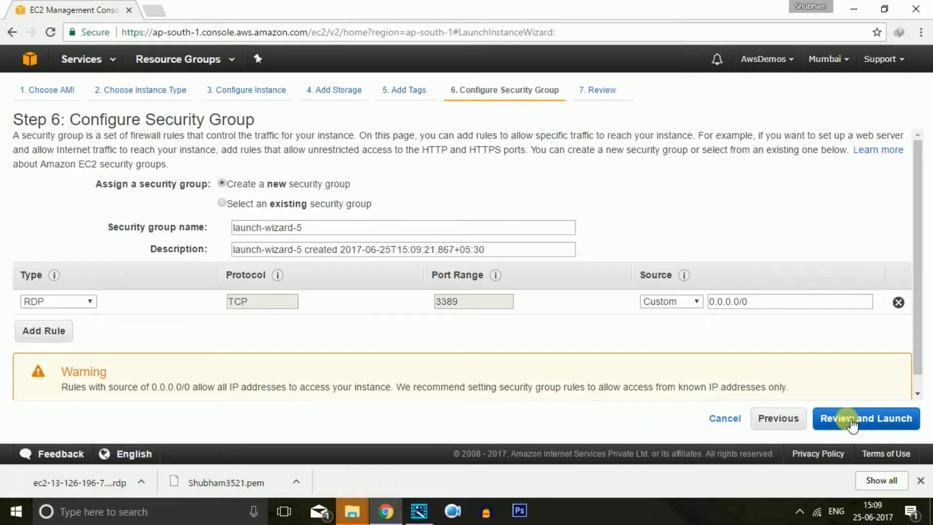
# Step: Add an SSH rule to the new security group and set the source of both the RDP and SSH rules to Anywhere
pyautogui.click(43, 331)
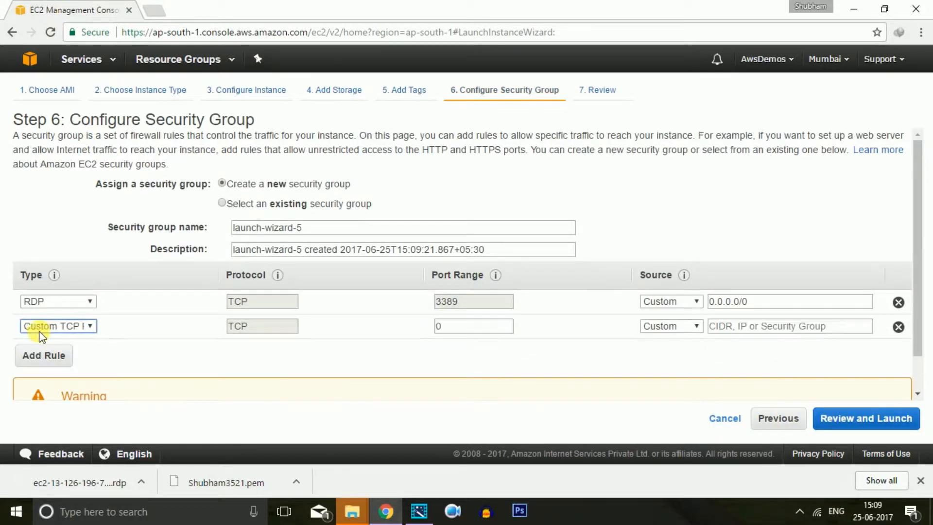
pyautogui.click(49, 327)
pyautogui.click(44, 202)
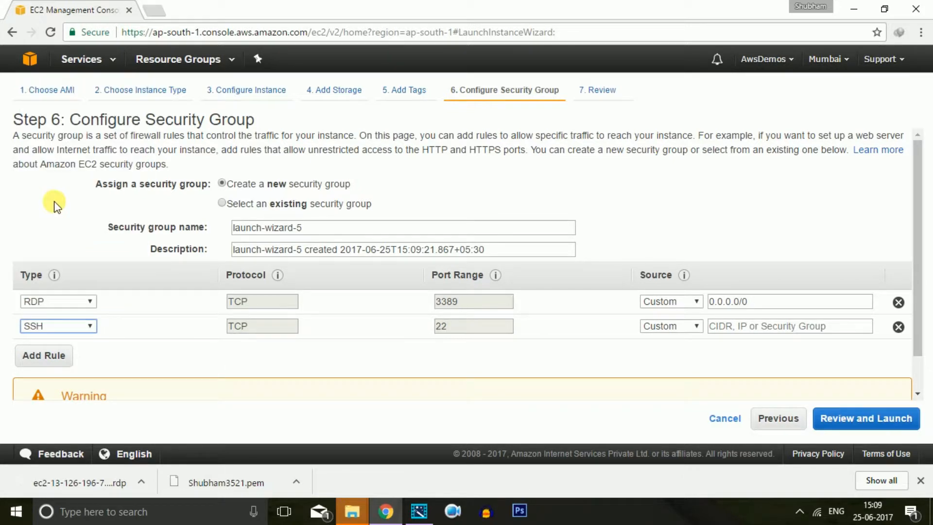
pyautogui.click(651, 302)
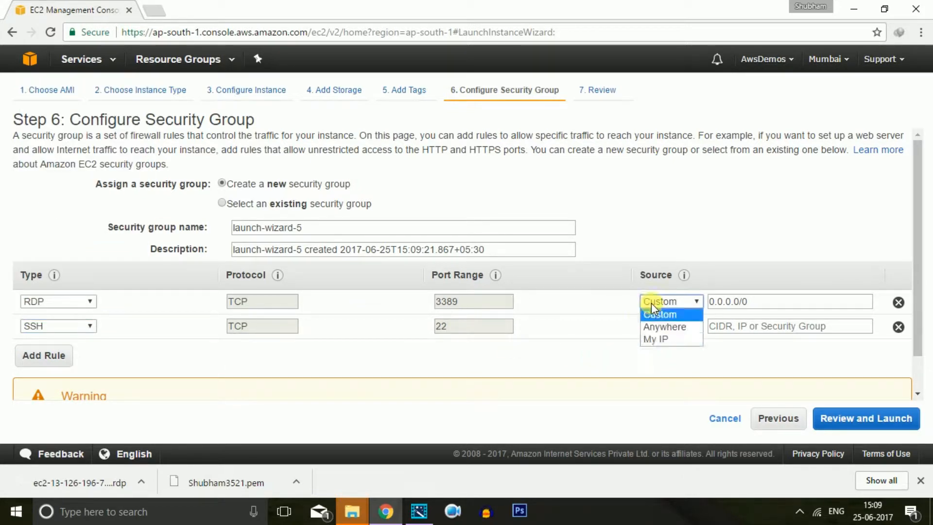
pyautogui.click(662, 327)
pyautogui.click(663, 326)
pyautogui.click(665, 351)
# Step: Review and launch the second instance with the existing key pair, acknowledging access to its private key, and view the new instance
pyautogui.click(858, 419)
pyautogui.click(883, 417)
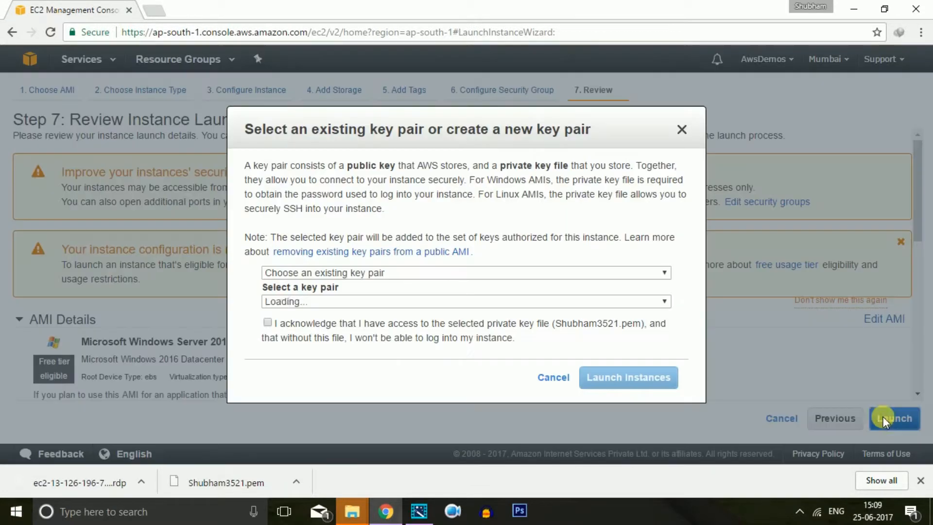
pyautogui.click(328, 322)
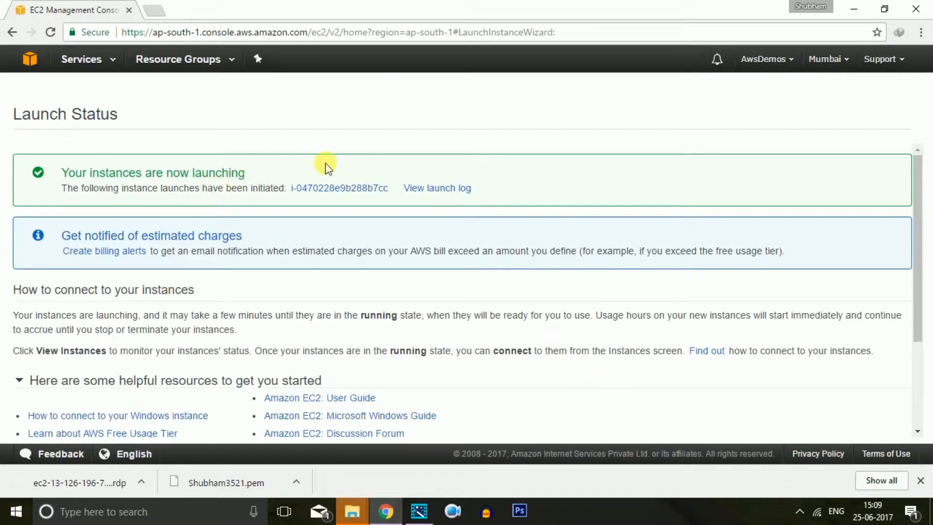
pyautogui.click(319, 191)
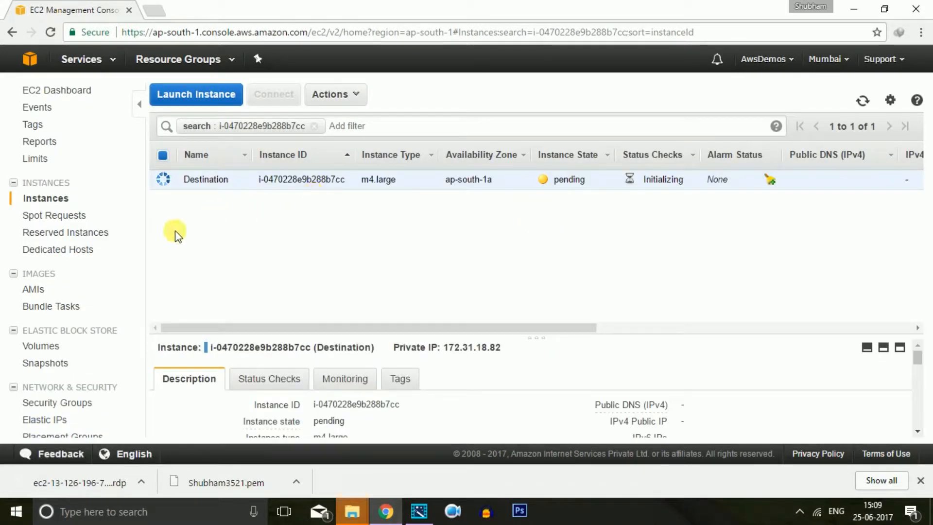
# Step: Show all instances from the EC2 Dashboard and stop the Source instance
pyautogui.click(58, 93)
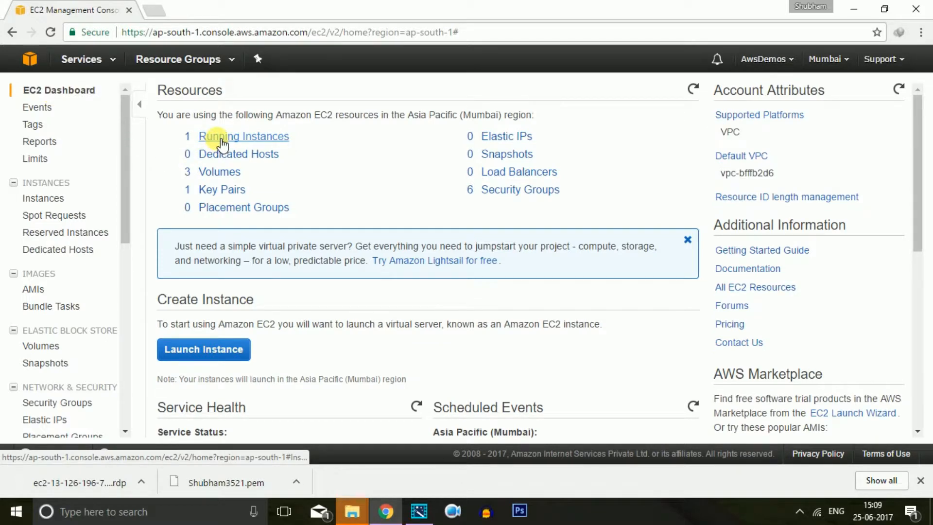
pyautogui.click(221, 138)
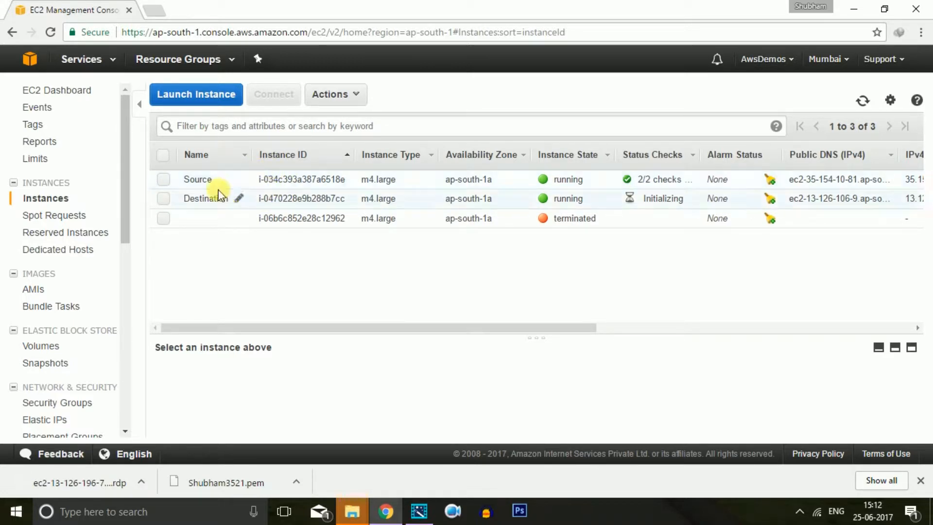
pyautogui.click(163, 179)
pyautogui.click(335, 94)
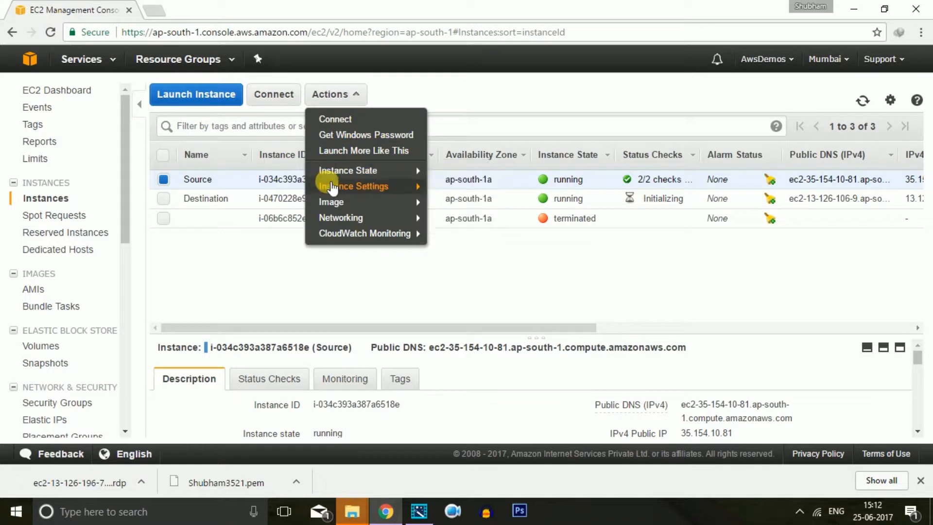
pyautogui.moveTo(335, 175)
pyautogui.click(449, 186)
pyautogui.click(606, 343)
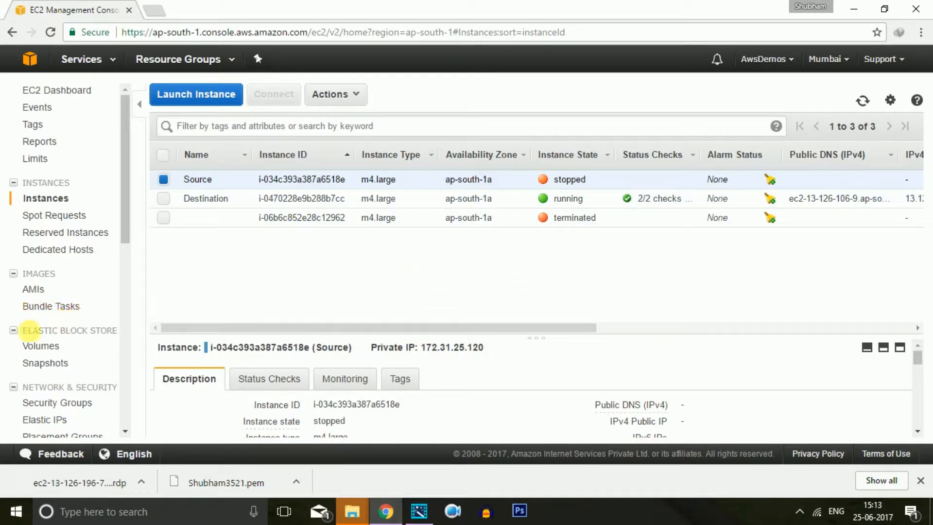
# Step: Detach the Source volume from its instance in the Elastic Block Store volumes
pyautogui.click(27, 346)
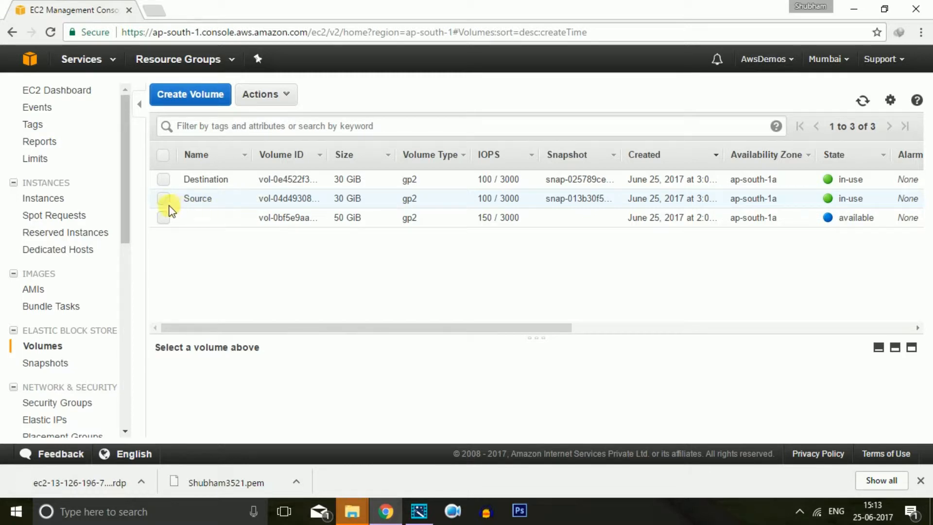
pyautogui.click(164, 199)
pyautogui.click(265, 93)
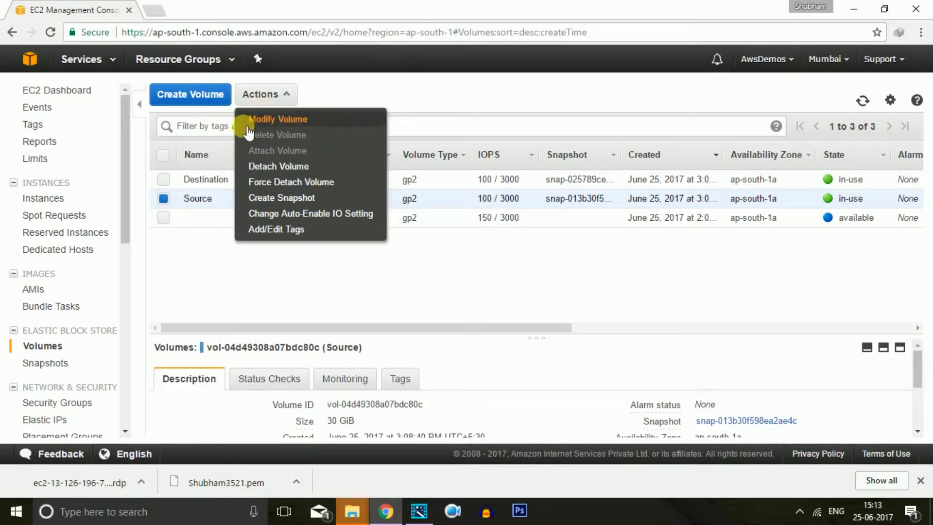
pyautogui.click(254, 167)
pyautogui.click(554, 297)
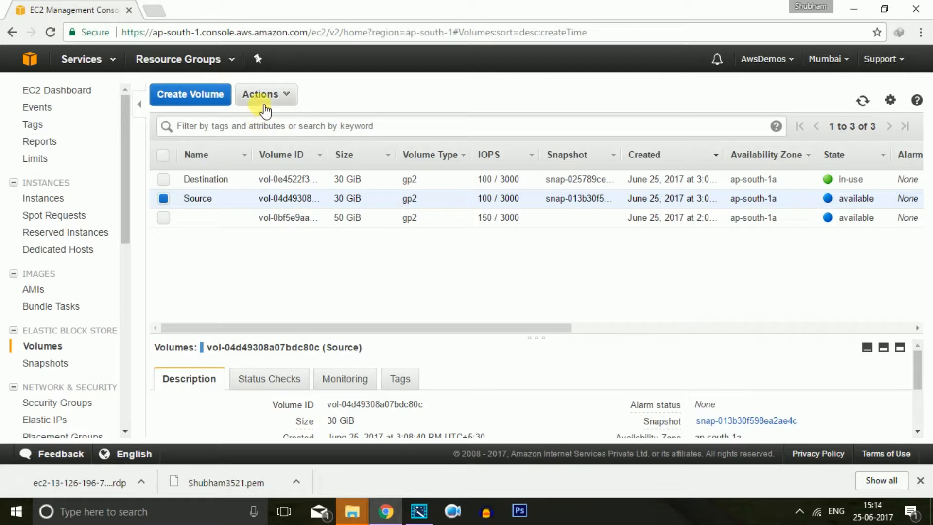
# Step: Attach the Source volume to the running Destination instance and check its attachment information
pyautogui.click(262, 95)
pyautogui.click(265, 150)
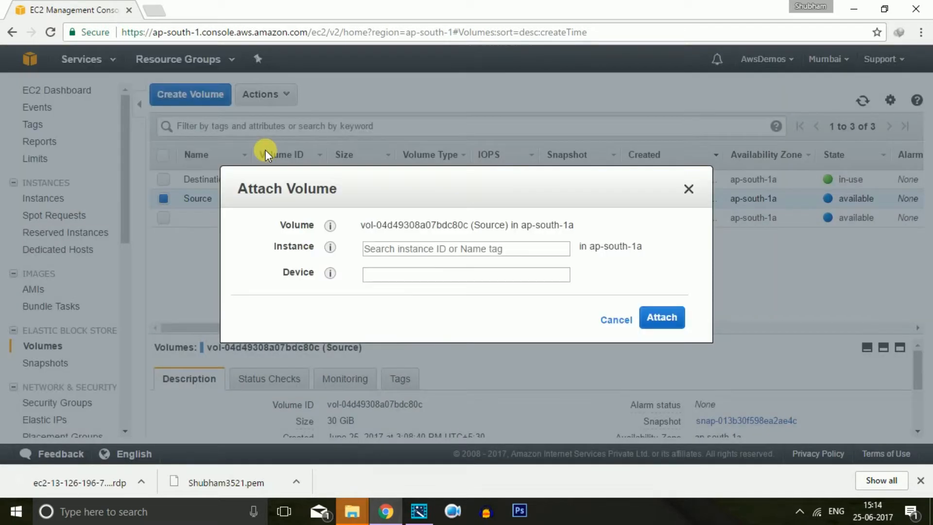
pyautogui.click(432, 249)
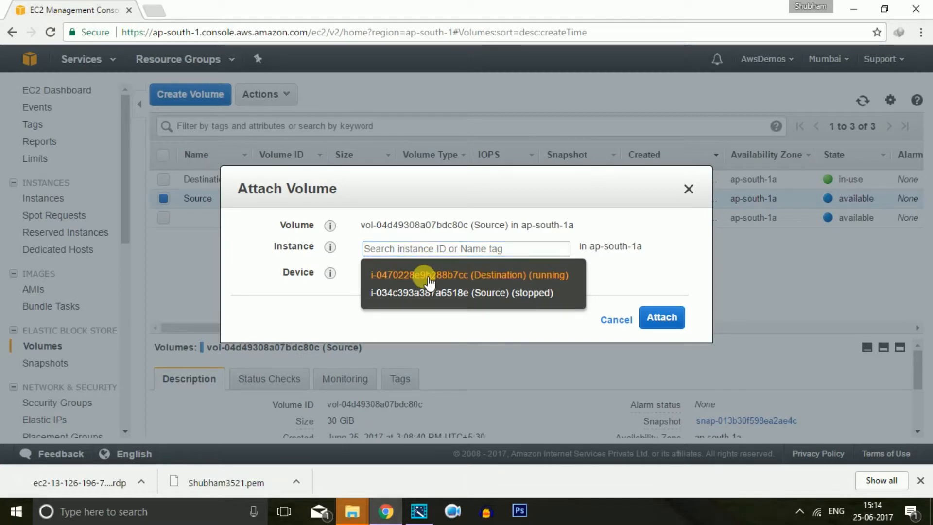
pyautogui.click(428, 275)
pyautogui.click(662, 332)
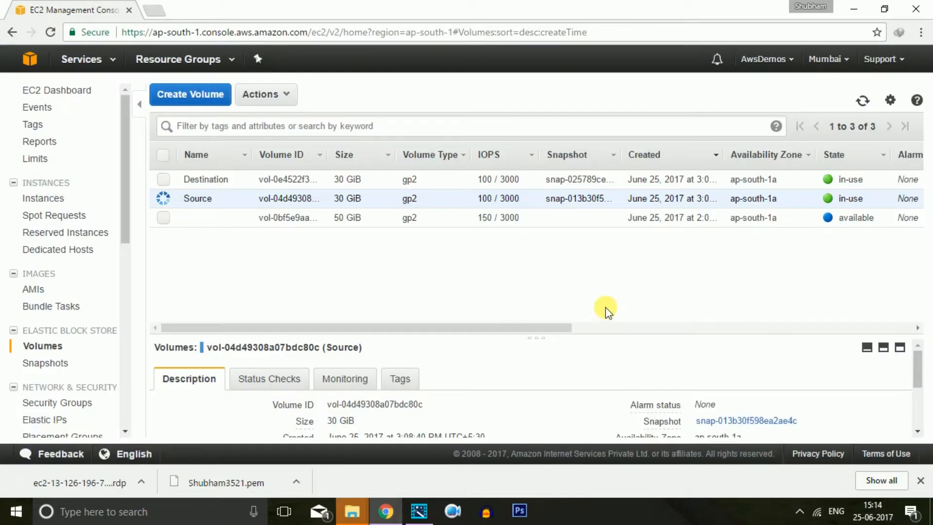
pyautogui.moveTo(404, 328); pyautogui.dragTo(554, 319)
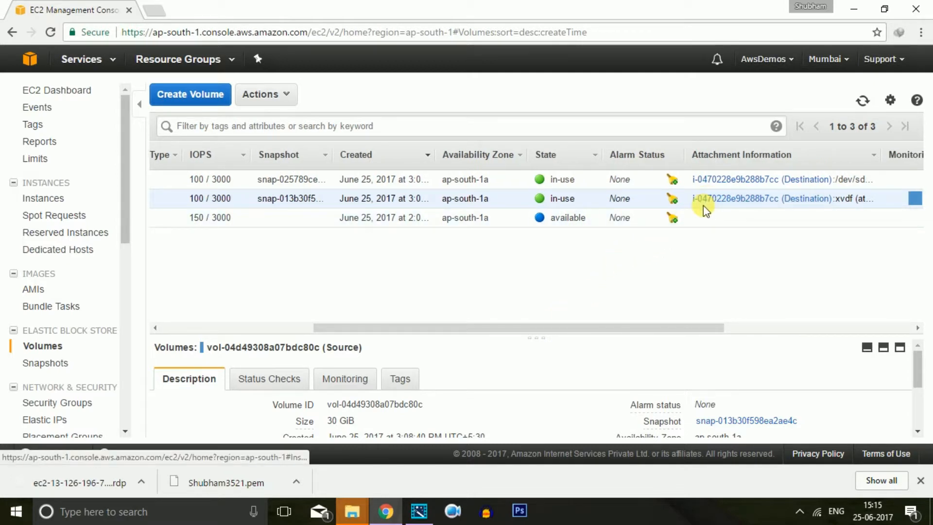
pyautogui.moveTo(581, 327); pyautogui.dragTo(438, 344)
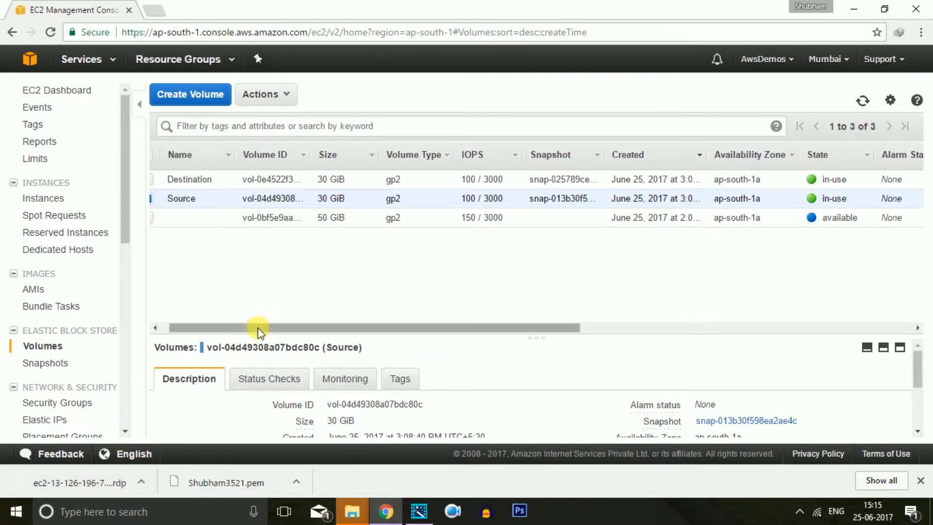
pyautogui.moveTo(256, 329); pyautogui.dragTo(121, 328)
# Step: Open the connection options of the Destination instance and download its remote desktop file
pyautogui.click(28, 90)
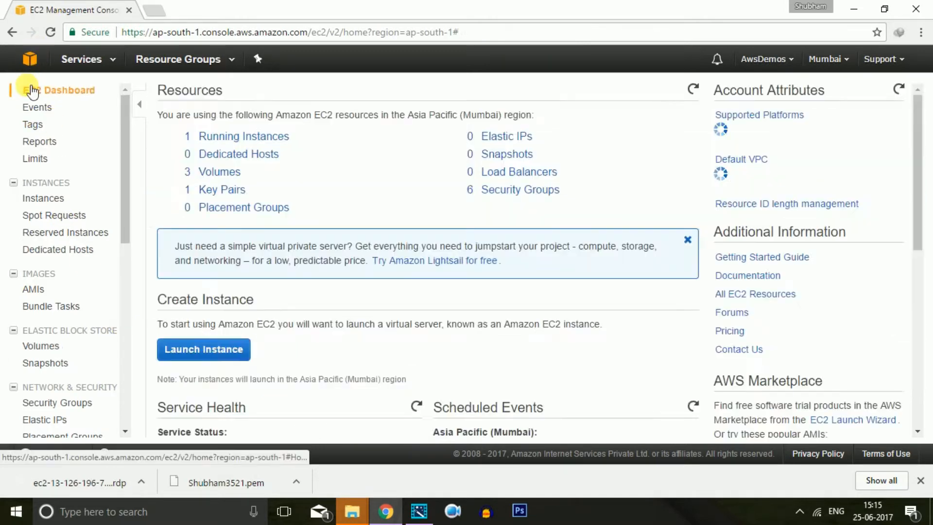
pyautogui.click(243, 138)
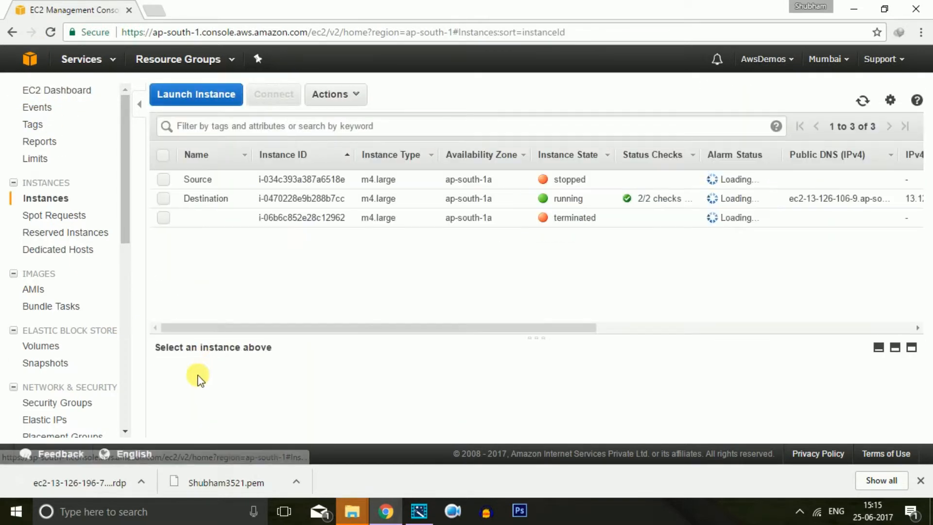
pyautogui.click(163, 198)
pyautogui.click(340, 95)
pyautogui.click(343, 120)
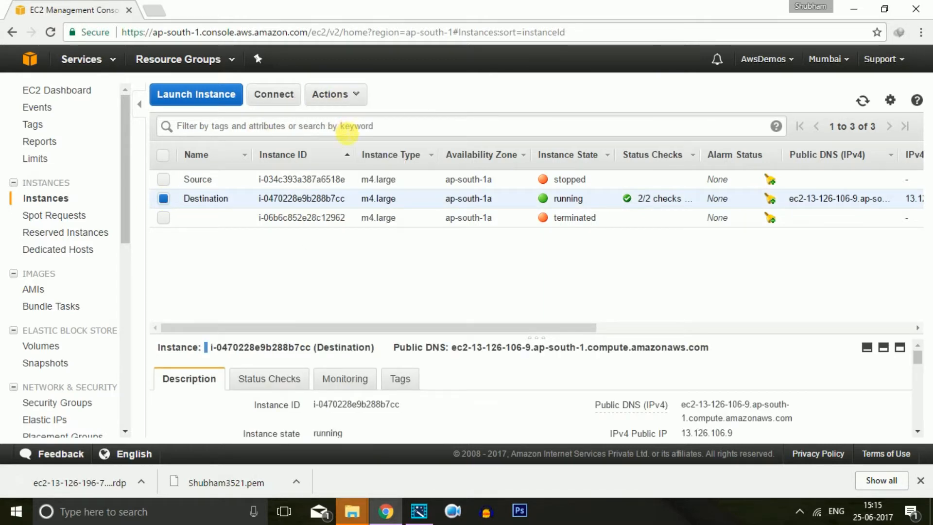
pyautogui.click(418, 209)
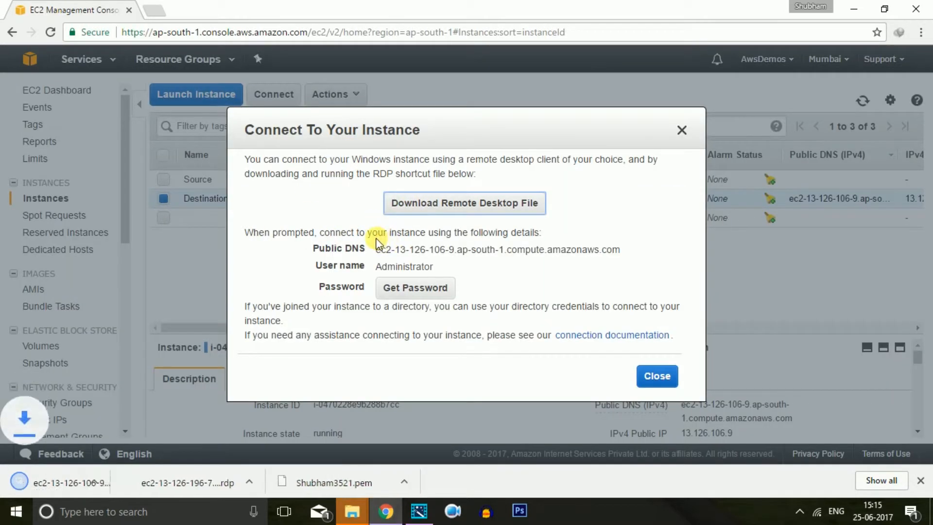
# Step: Decrypt the Destination instance's Windows password using the associated key pair's .pem file from Downloads
pyautogui.click(407, 286)
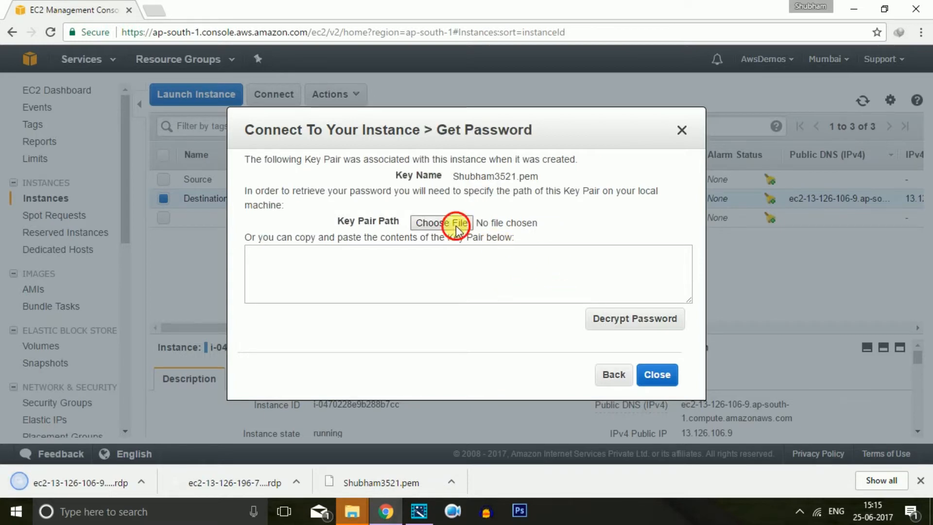
pyautogui.click(456, 223)
pyautogui.scroll(-5, 438, 170)
pyautogui.click(266, 232)
pyautogui.click(336, 233)
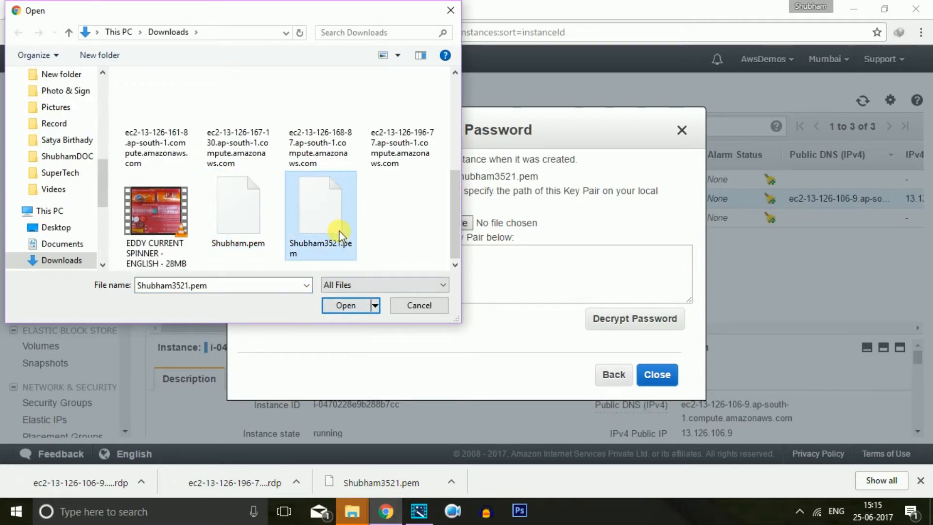
pyautogui.click(346, 305)
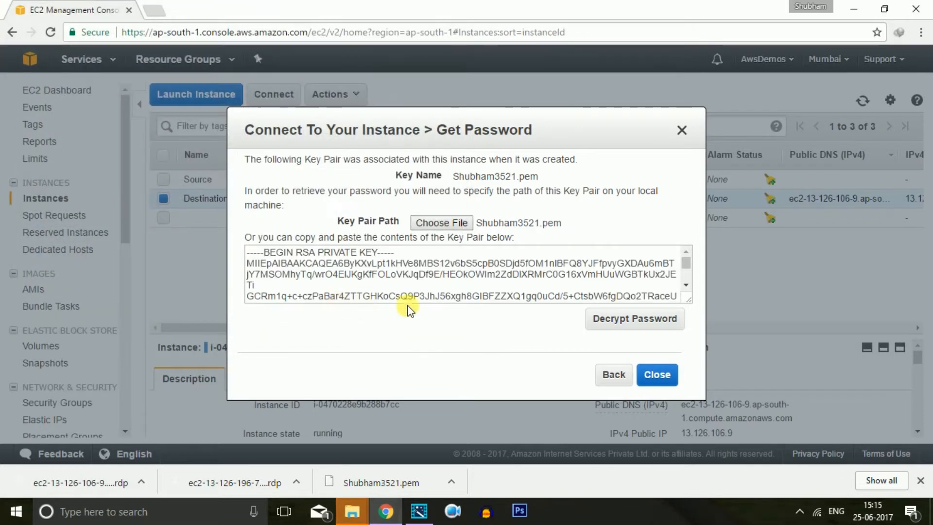
pyautogui.click(602, 317)
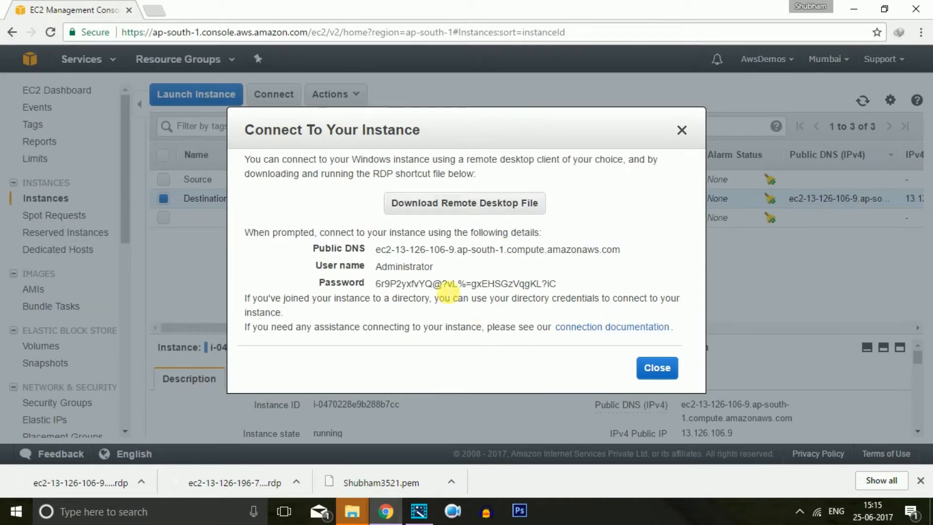
# Step: Copy the decrypted Windows password and start the remote desktop connection to the Destination instance, allowing clipboard access
pyautogui.moveTo(556, 283); pyautogui.dragTo(376, 284)
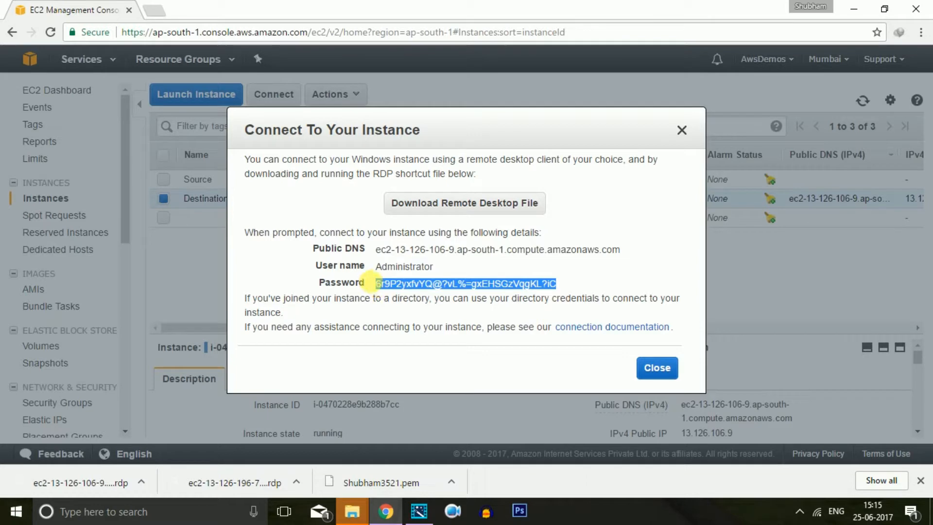
pyautogui.click(84, 479)
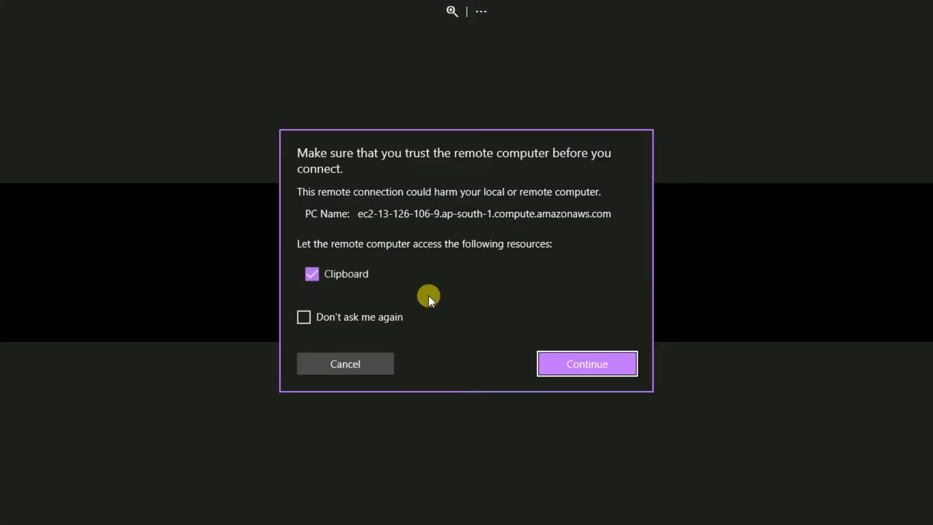
pyautogui.click(589, 367)
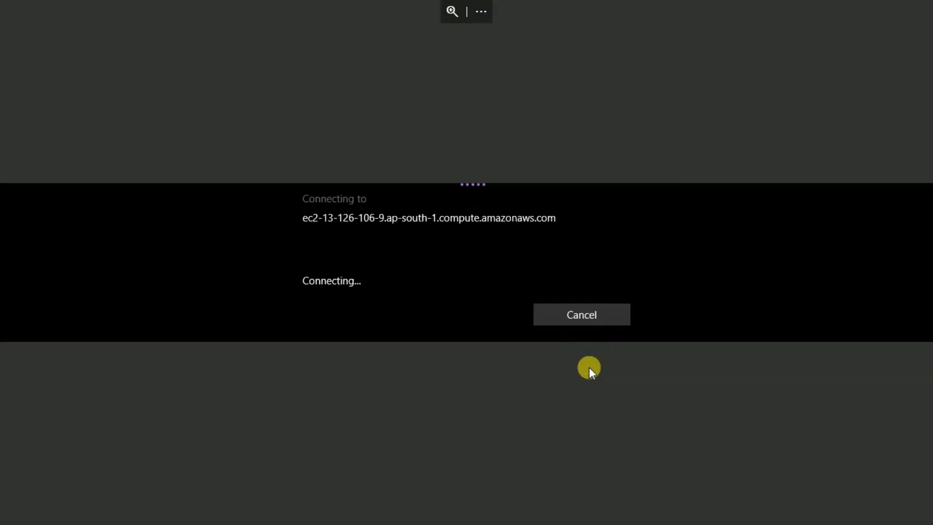
# Step: Log in to the Destination instance as Administrator with the copied account password and take the remote session out of full screen
pyautogui.write('Admni')
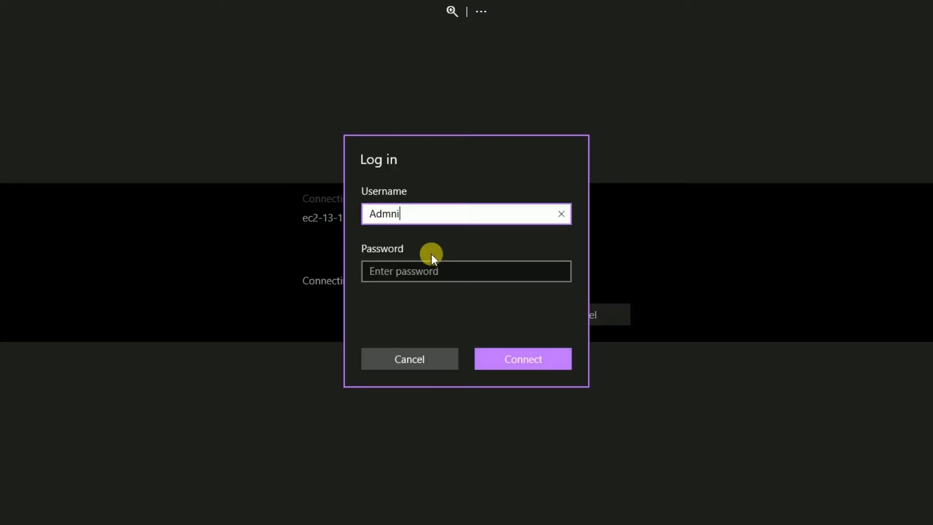
pyautogui.press('BackSpace')
pyautogui.press('BackSpace')
pyautogui.write('inistrator')
pyautogui.press('Tab')
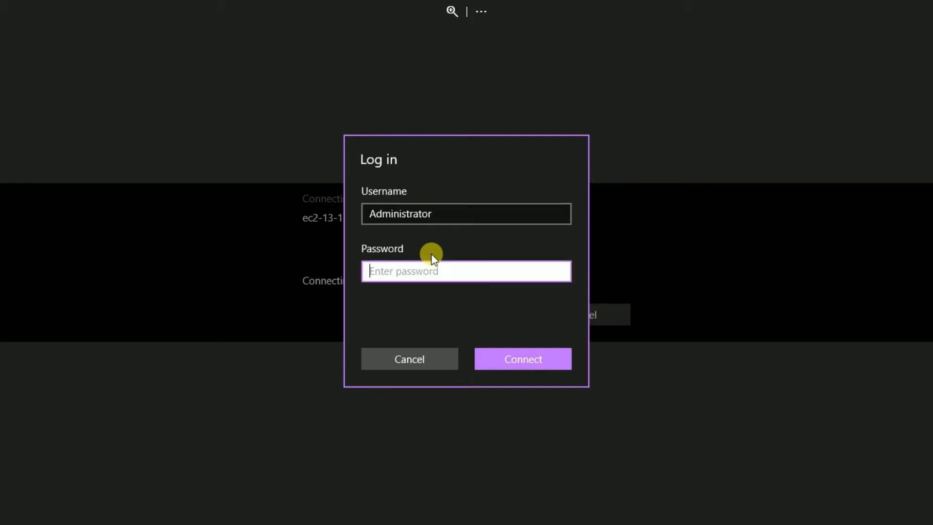
pyautogui.hotkey('ctrl', 'v')
pyautogui.click(548, 355)
pyautogui.click(555, 392)
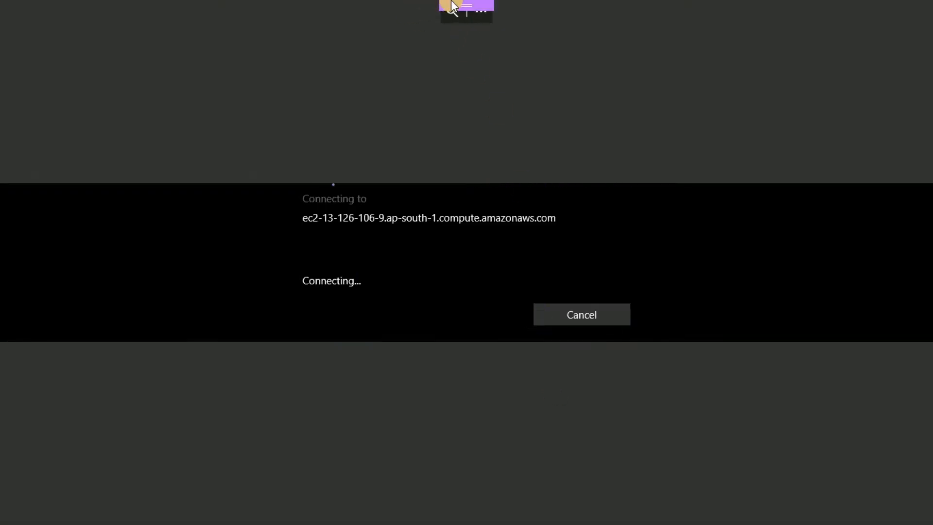
pyautogui.click(450, 6)
pyautogui.click(883, 11)
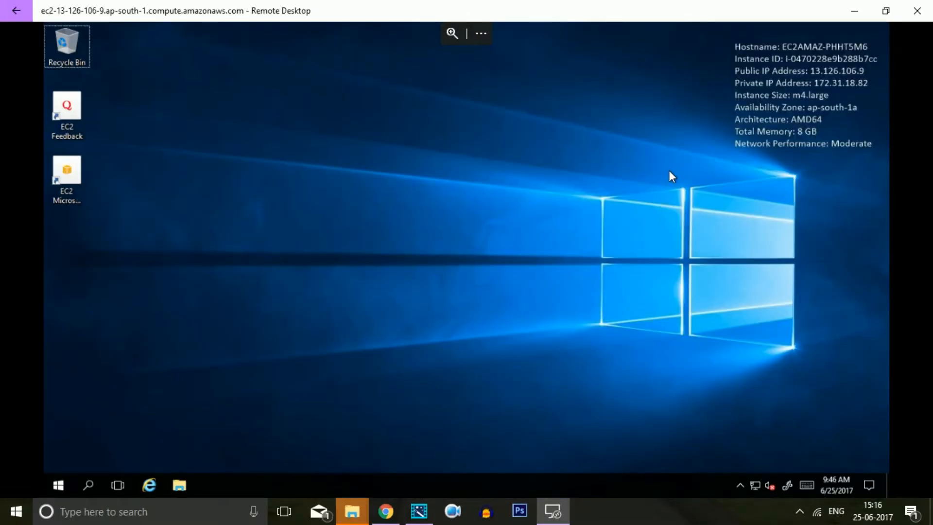
# Step: Open Computer Management from the remote server's Windows Administrative Tools and display its Disk Management storage view
pyautogui.click(46, 494)
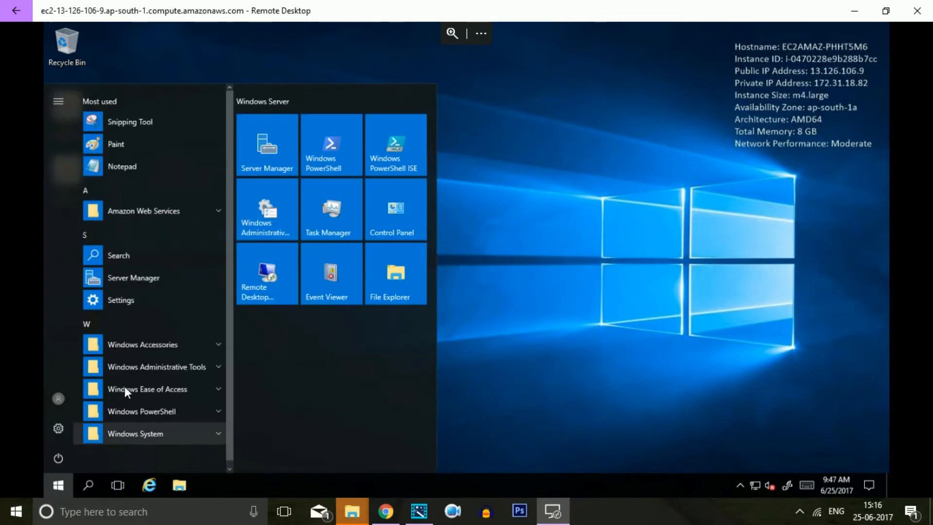
pyautogui.click(282, 215)
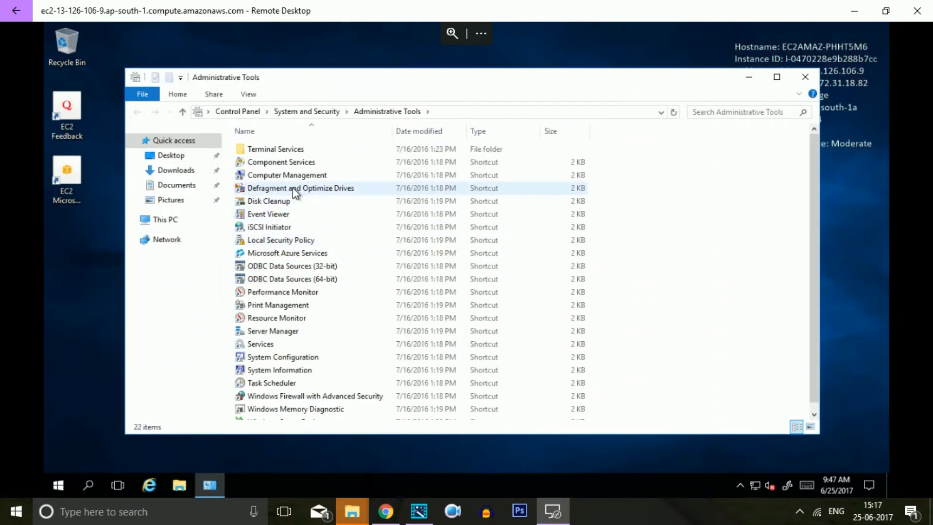
pyautogui.click(278, 176)
pyautogui.doubleClick(281, 174)
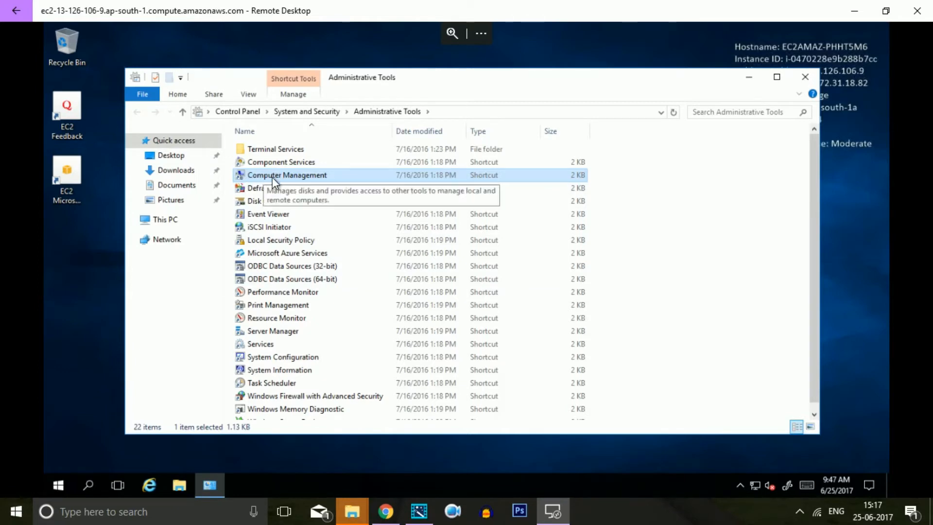
pyautogui.doubleClick(203, 117)
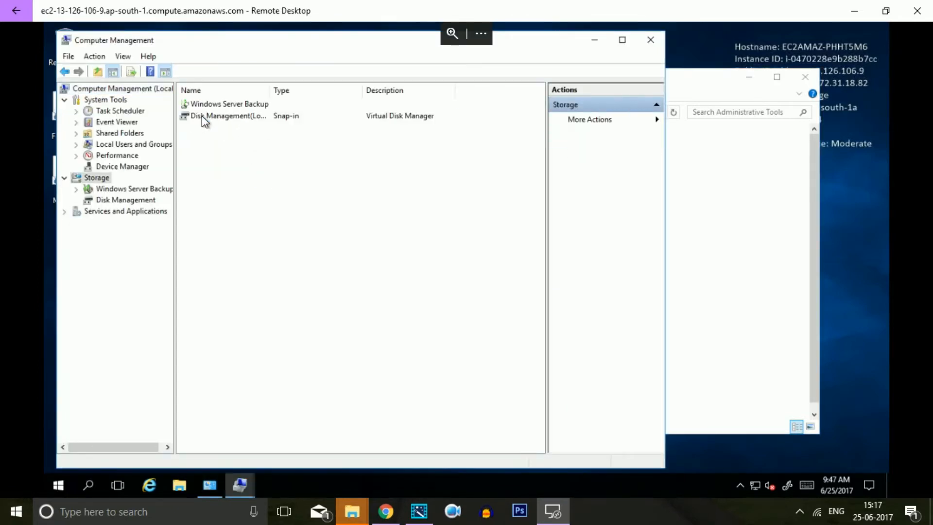
pyautogui.doubleClick(238, 117)
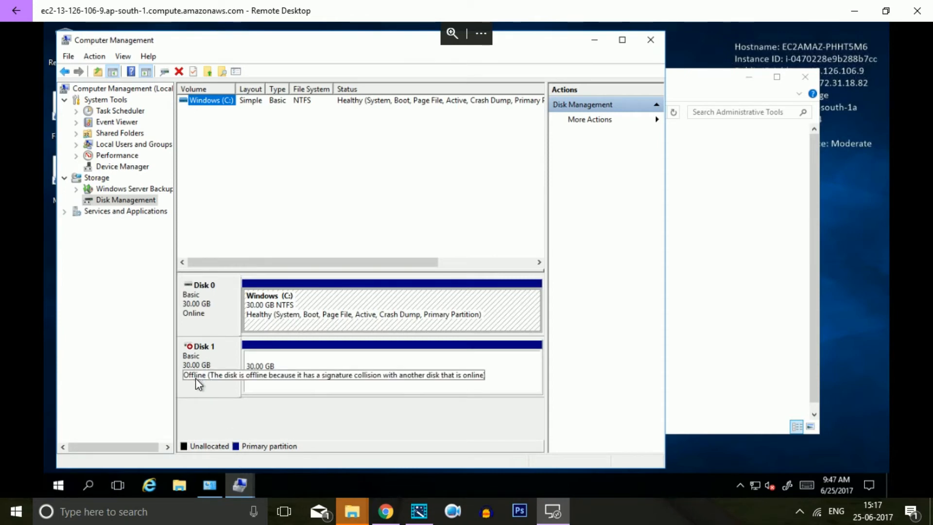
# Step: Bring the offline Disk 1 online and minimize the Computer Management window
pyautogui.rightClick(197, 383)
pyautogui.click(209, 390)
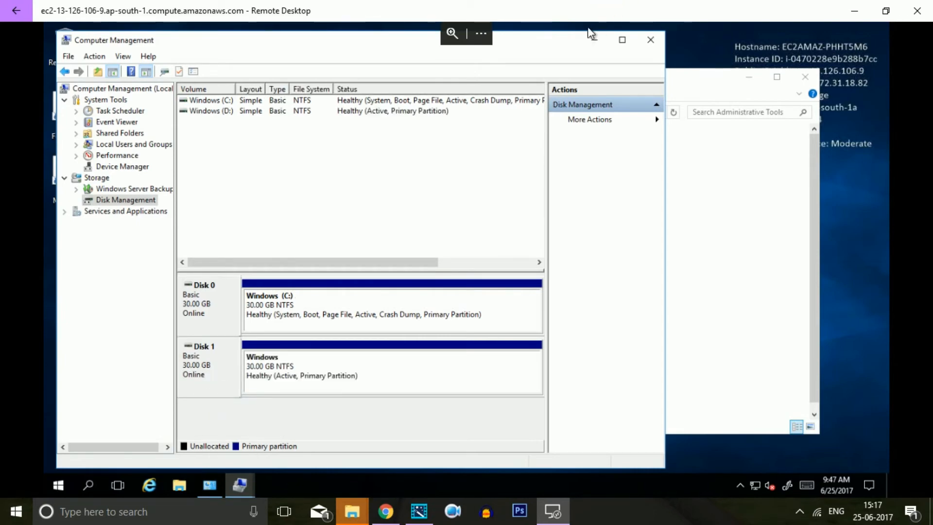
pyautogui.click(593, 39)
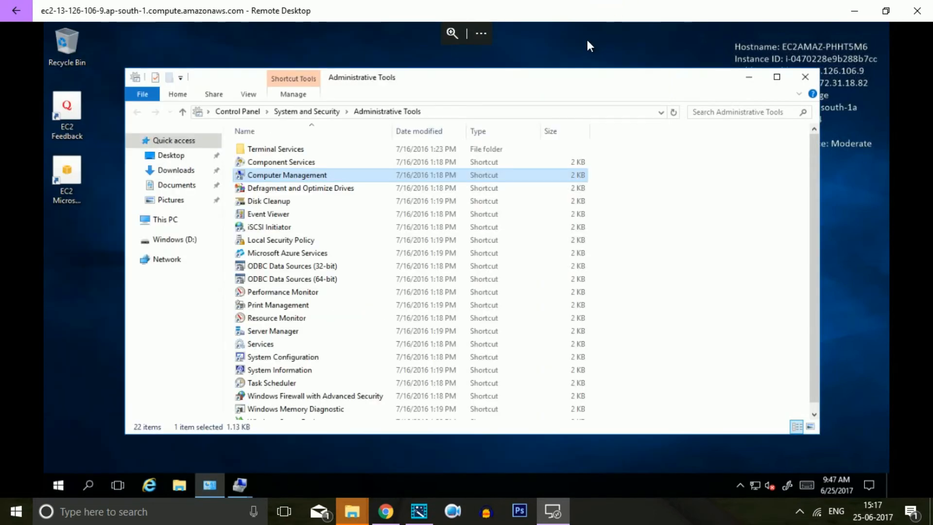
# Step: Examine the folders on the Windows (D:) drive from This PC and return to the drive overview
pyautogui.click(164, 222)
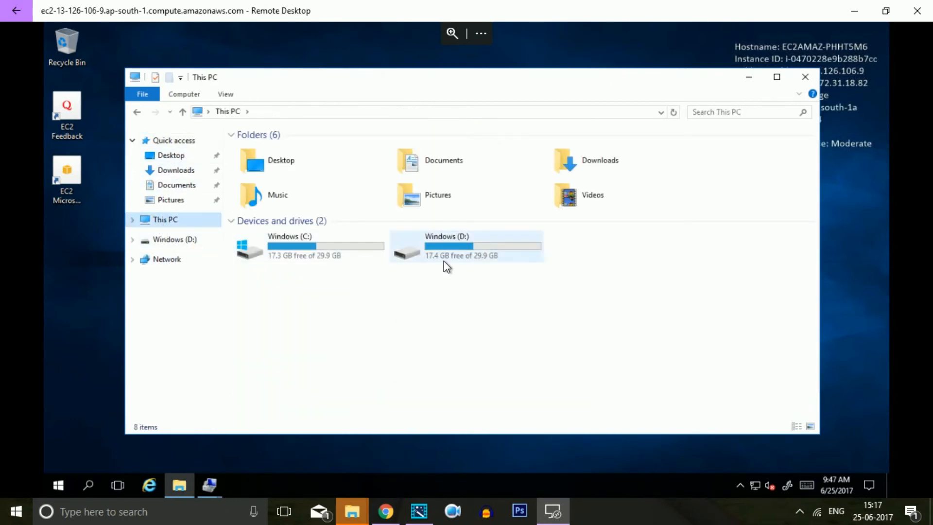
pyautogui.doubleClick(430, 259)
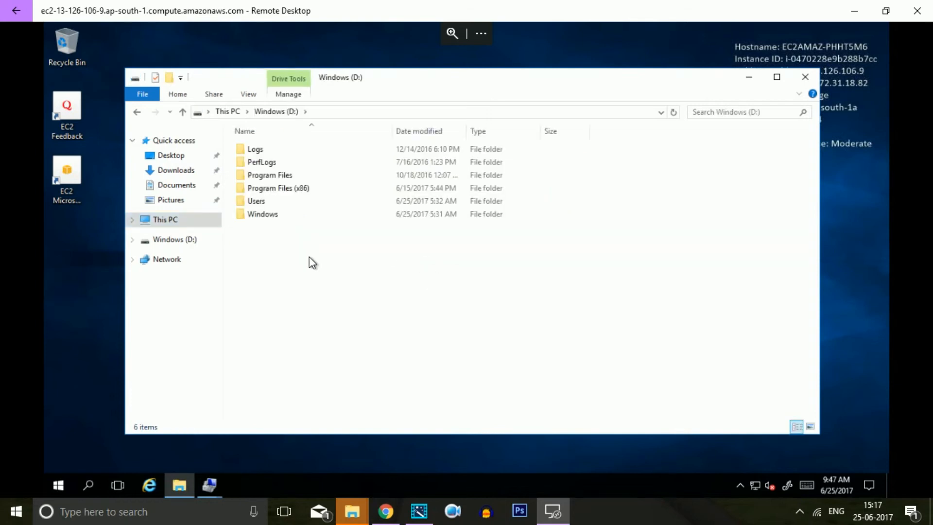
pyautogui.click(137, 113)
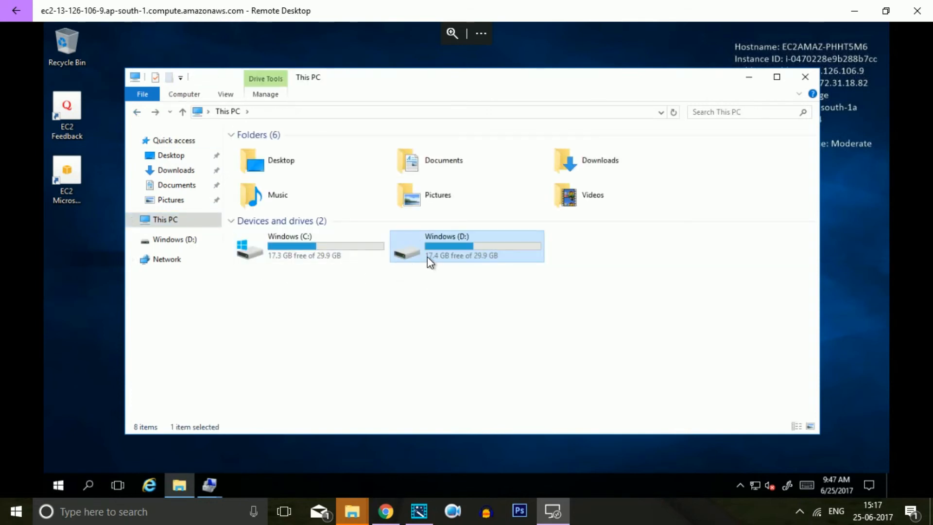
pyautogui.doubleClick(439, 246)
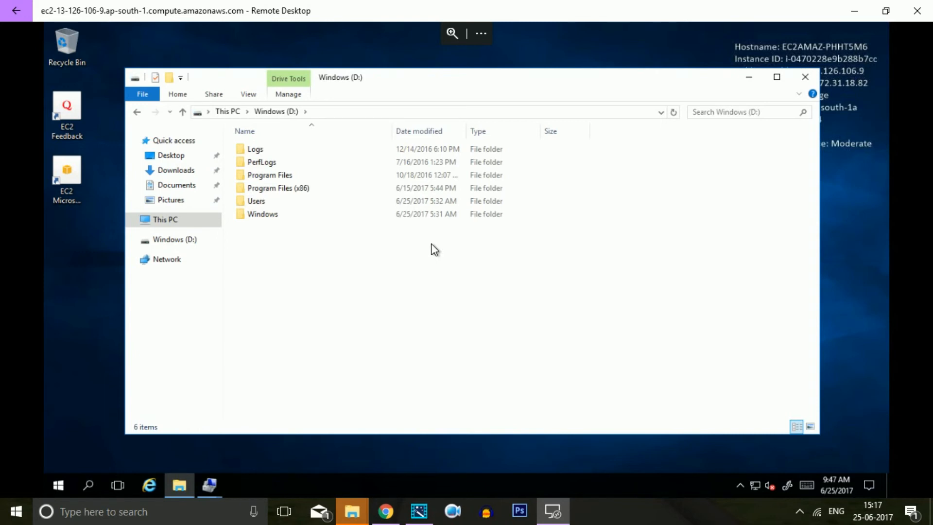
pyautogui.click(137, 112)
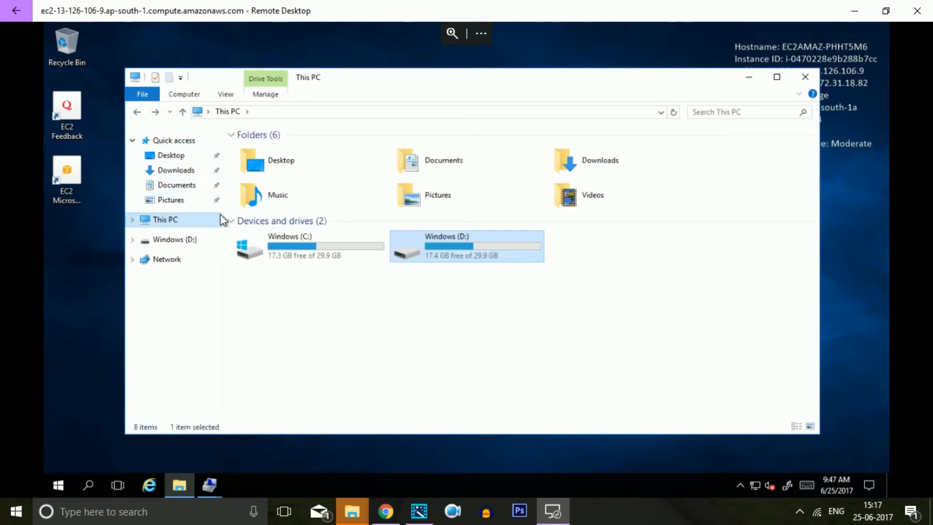